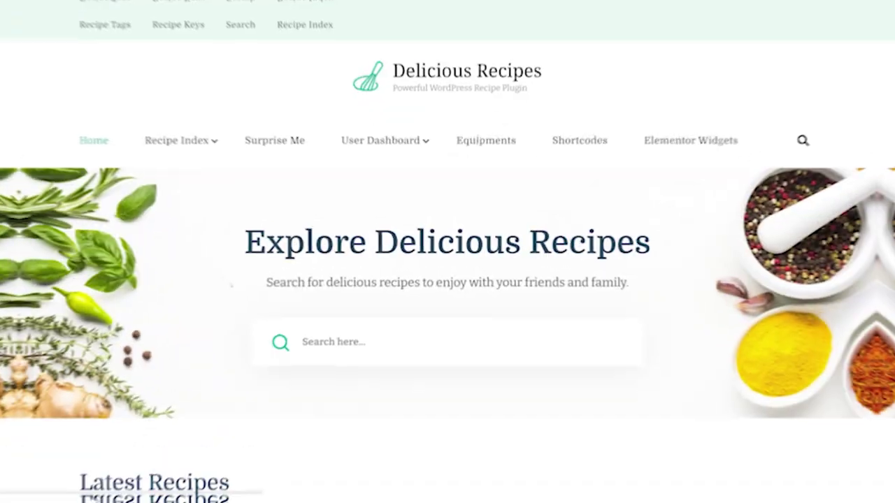
# - Scroll the Delicious Recipes homepage to the Ultimate Peanut Butter Cup Cake Recipe post
pyautogui.scroll(-10, 447, 280)
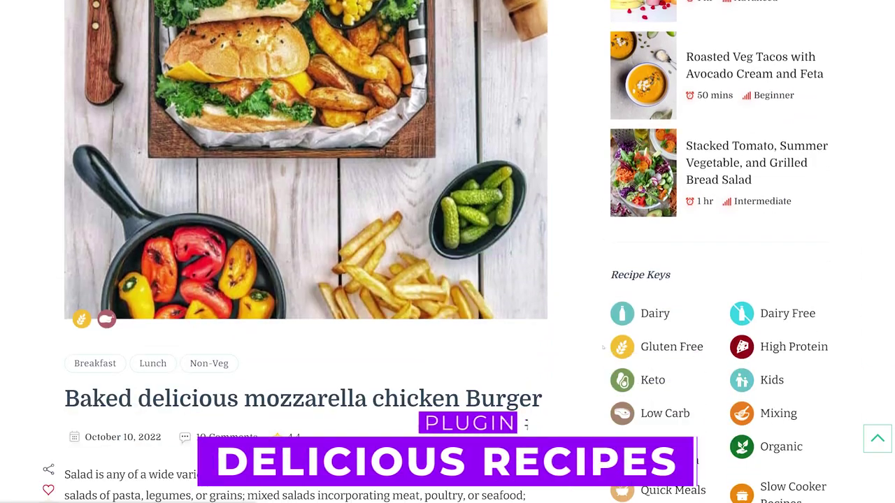
pyautogui.scroll(-6, 713, 171)
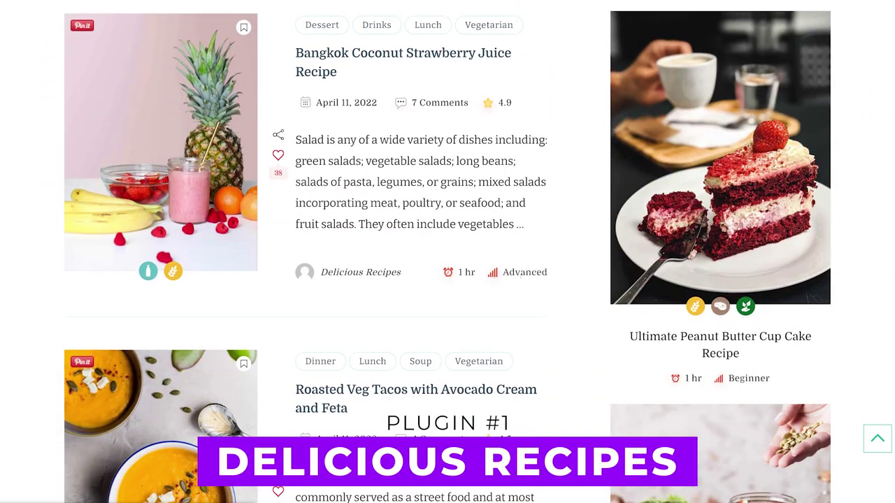
pyautogui.scroll(-10, 447, 251)
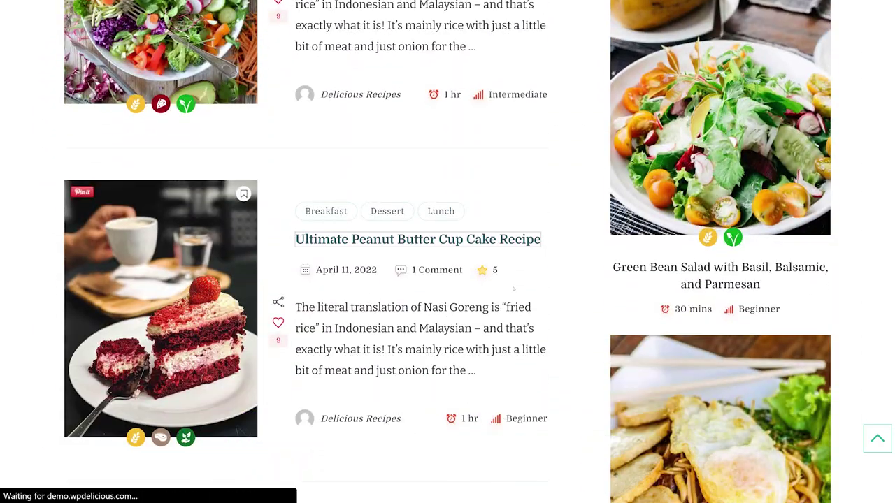
pyautogui.scroll(-1, 139, 149)
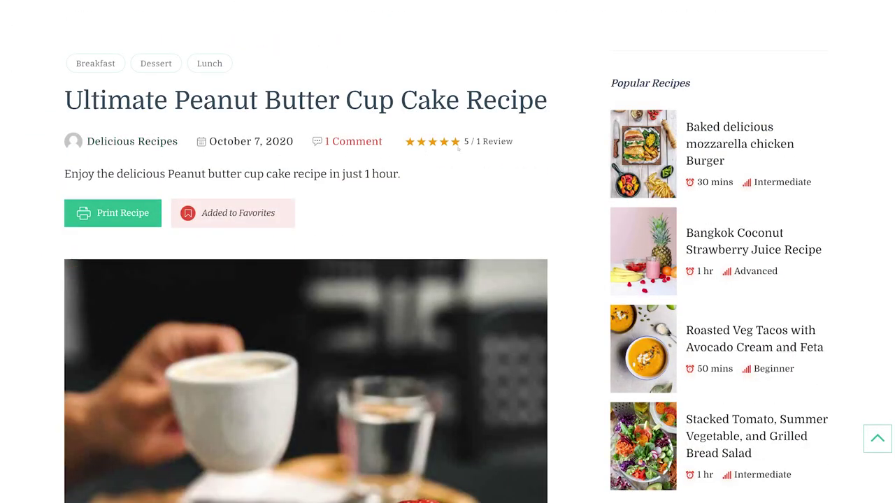
pyautogui.scroll(-10, 89, 238)
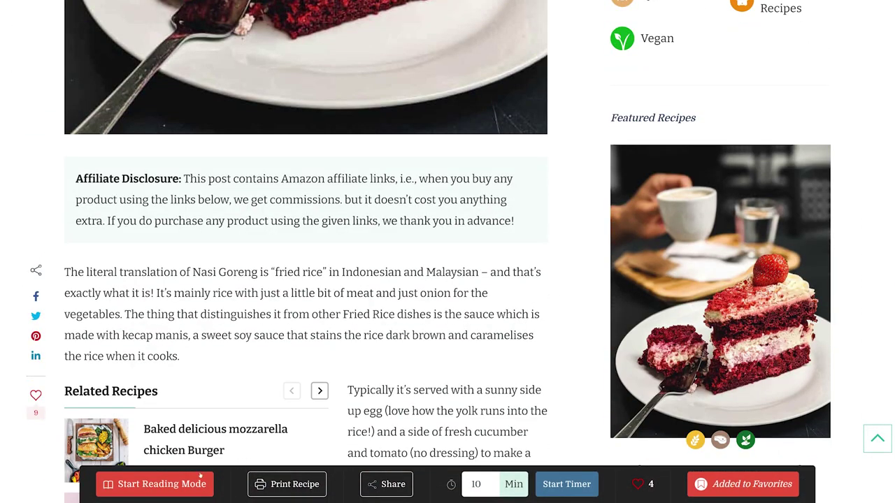
pyautogui.scroll(-15, 654, 484)
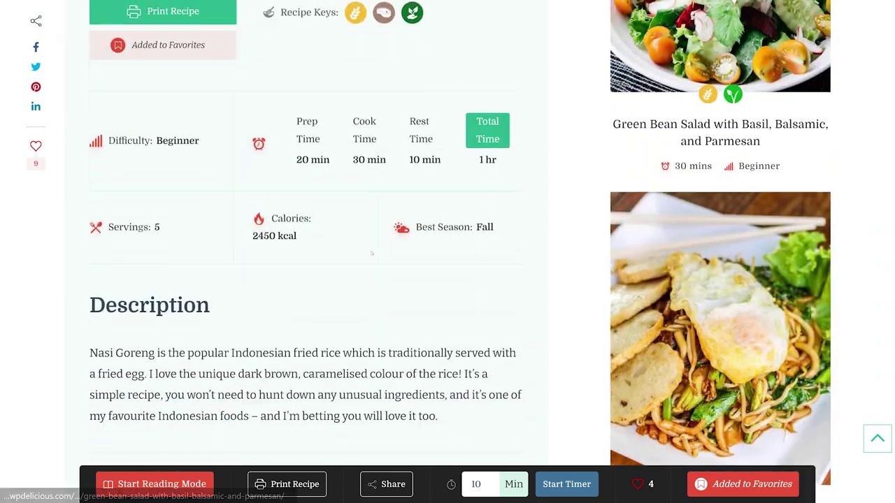
pyautogui.scroll(2, 269, 256)
# - Scroll through the Peanut Butter Cup Cake recipe card down to the bottom of the page
pyautogui.scroll(-10, 308, 252)
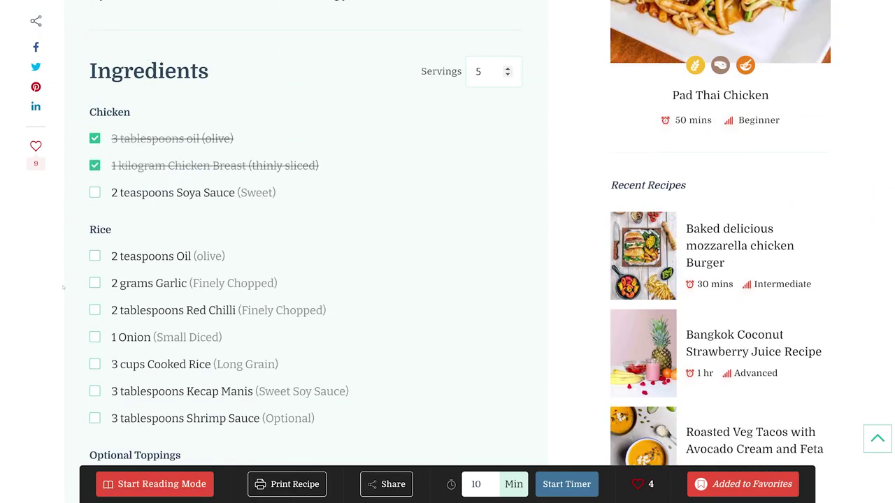
pyautogui.scroll(-8, 63, 287)
pyautogui.scroll(-6, 70, 273)
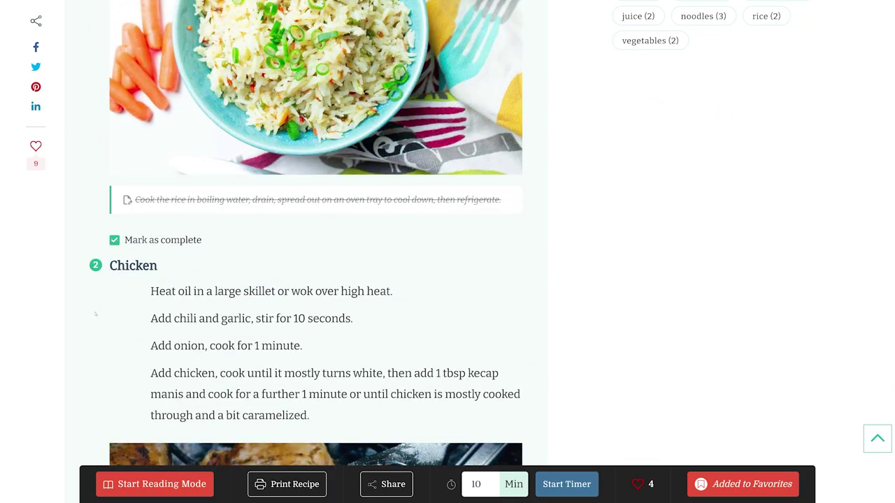
pyautogui.scroll(-20, 95, 314)
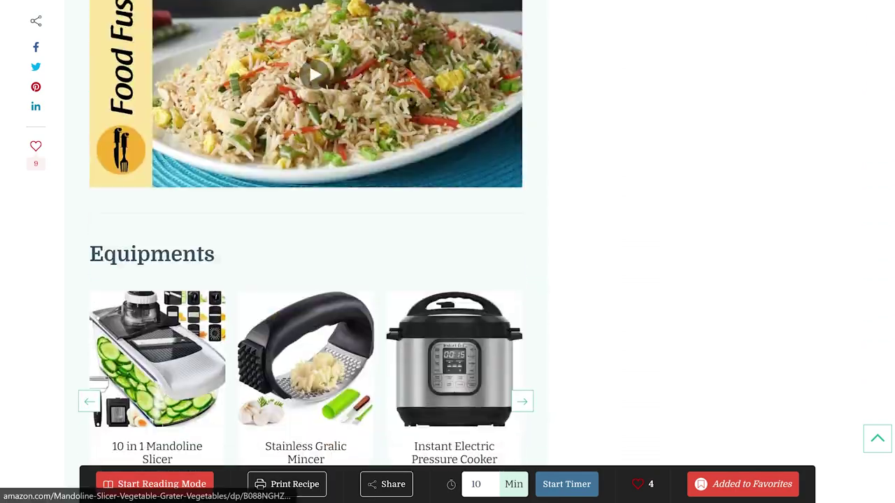
pyautogui.scroll(-13, 95, 314)
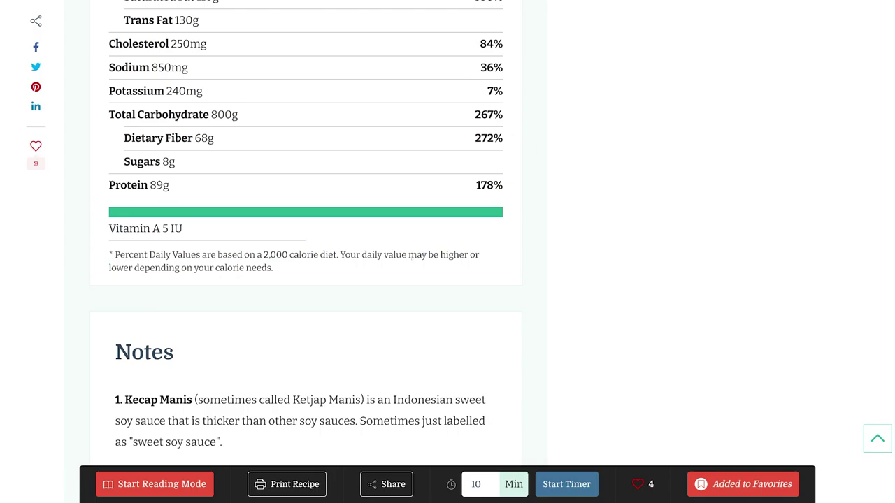
pyautogui.scroll(-10, 213, 247)
pyautogui.scroll(-12, 448, 244)
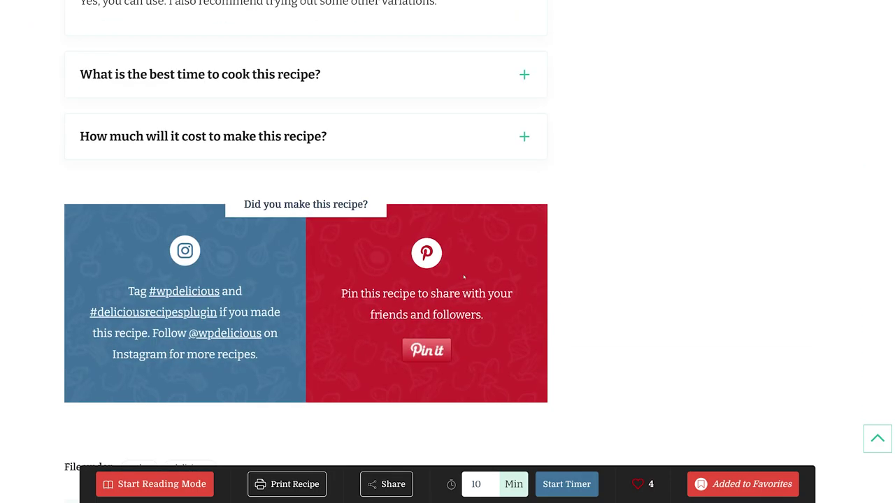
pyautogui.scroll(-3, 188, 275)
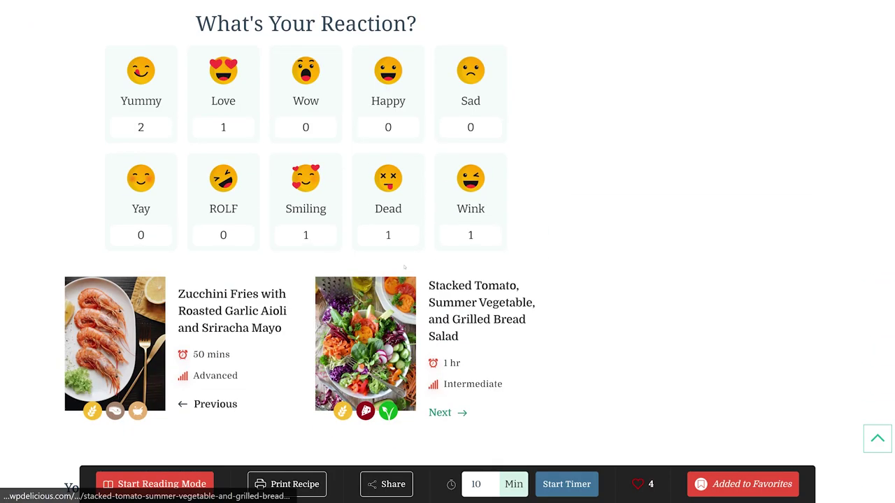
pyautogui.scroll(-20, 230, 262)
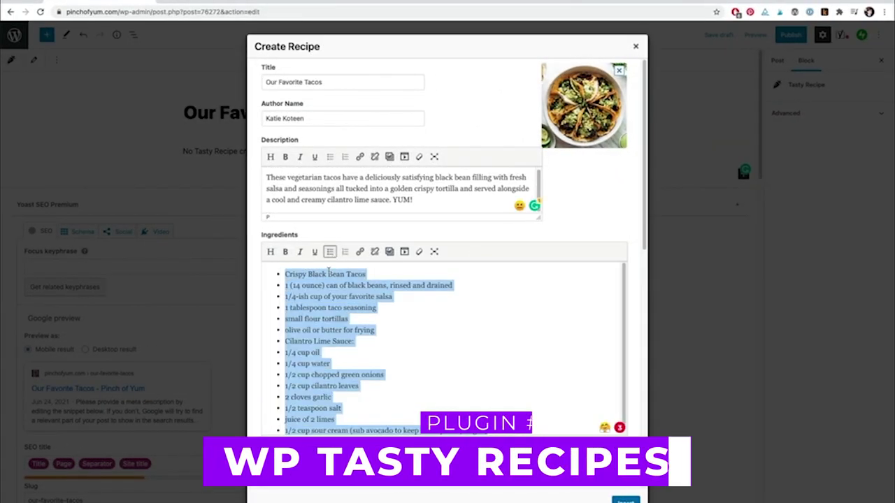
# - Format the tacos Instructions text as a numbered list
pyautogui.scroll(-10, 447, 279)
pyautogui.hotkey('ctrl', 'a')
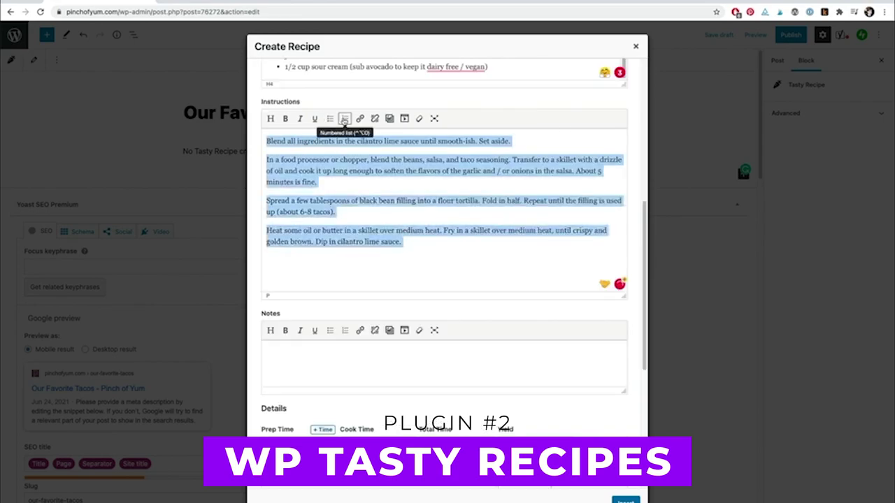
pyautogui.click(345, 118)
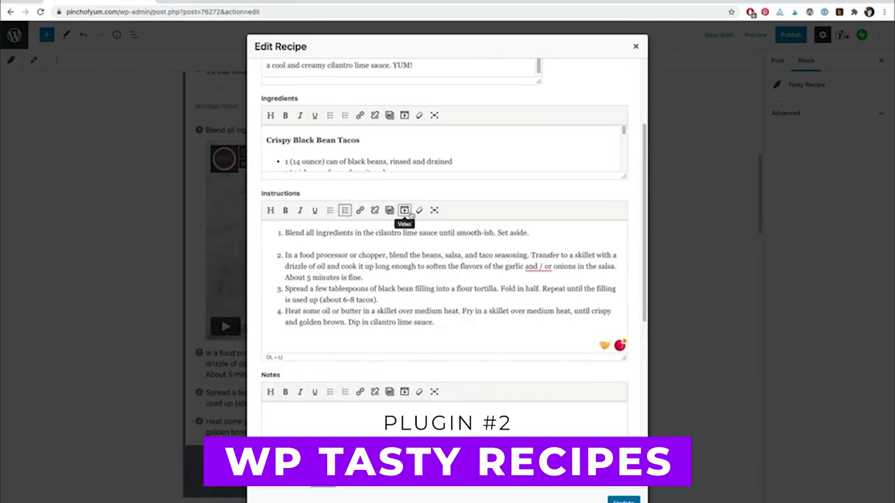
# - Embed the Vimeo video into the instructions from its URL
pyautogui.click(403, 209)
pyautogui.write('https://vimeo.com/562758720')
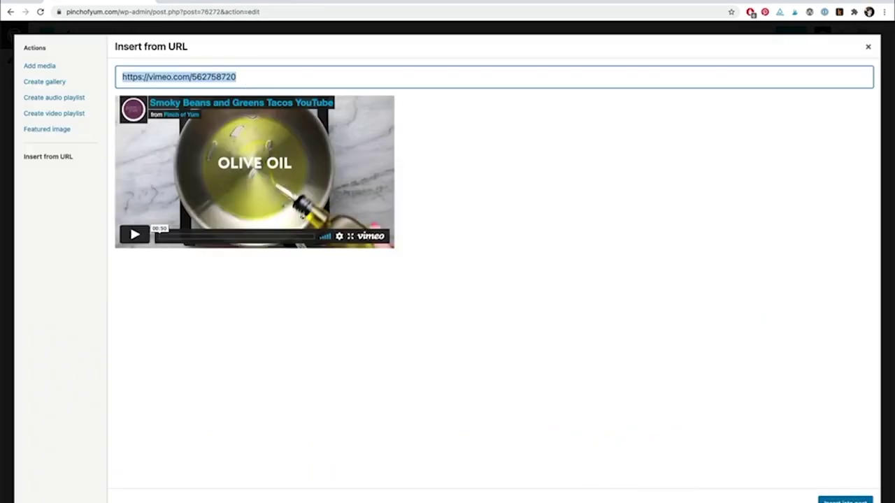
pyautogui.click(844, 499)
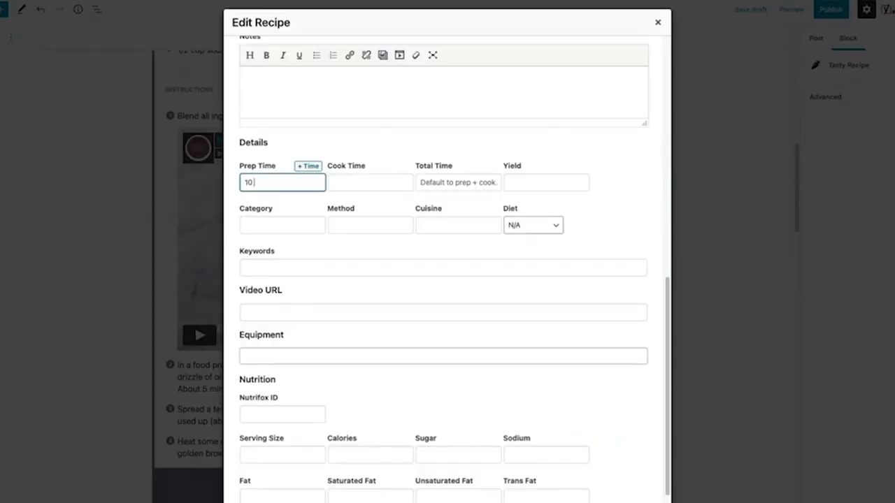
# - Add an extra time field set to 30 minutes for resting
pyautogui.click(299, 167)
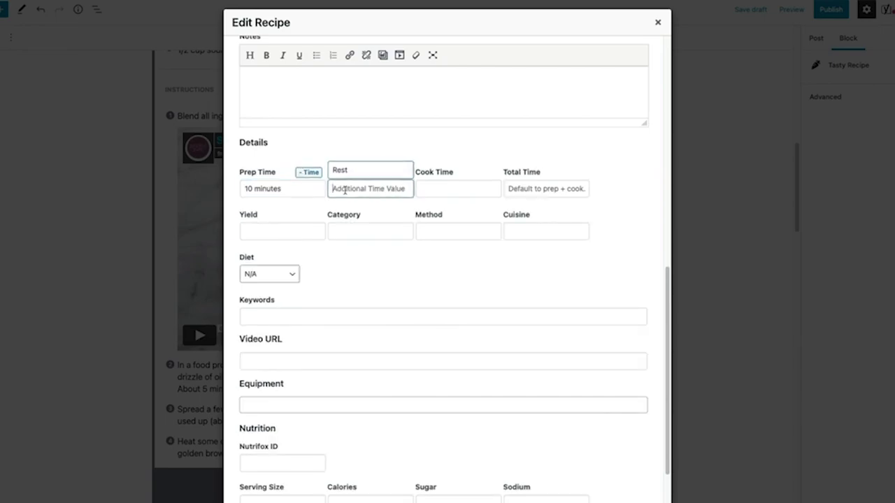
pyautogui.write('30 m')
pyautogui.write('inutes')
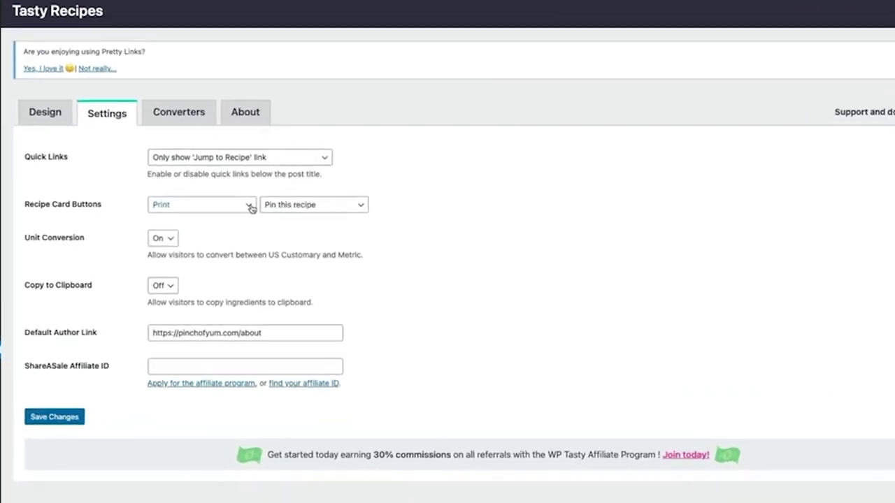
# - Keep Print as the first recipe card button and switch Unit Conversion on
pyautogui.click(250, 206)
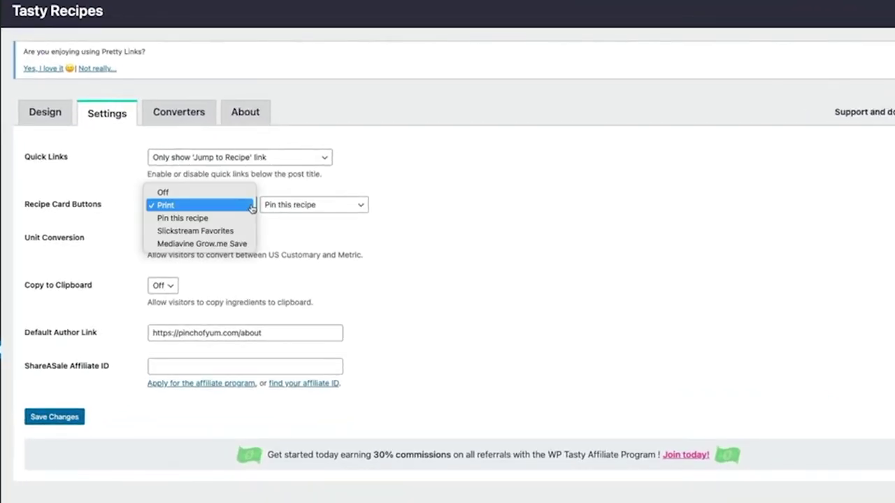
pyautogui.click(244, 209)
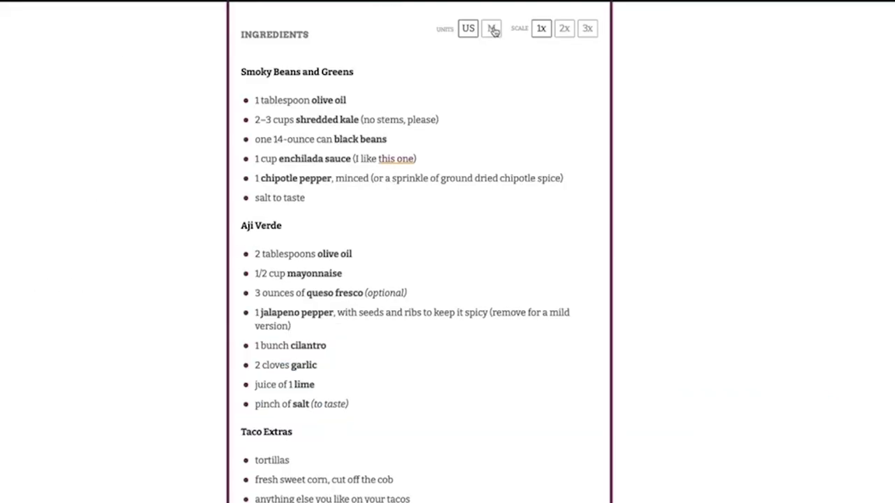
pyautogui.click(492, 29)
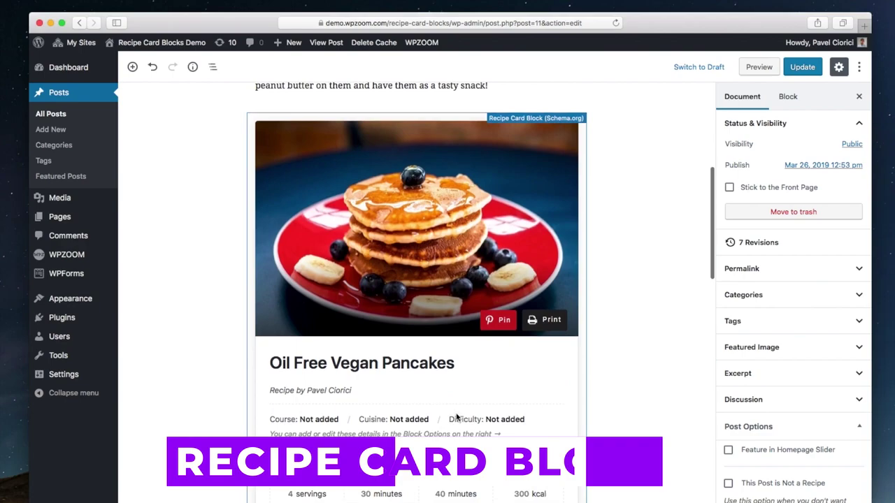
# - Set the pancake card's course to Breakfast and cuisine to American
pyautogui.click(455, 415)
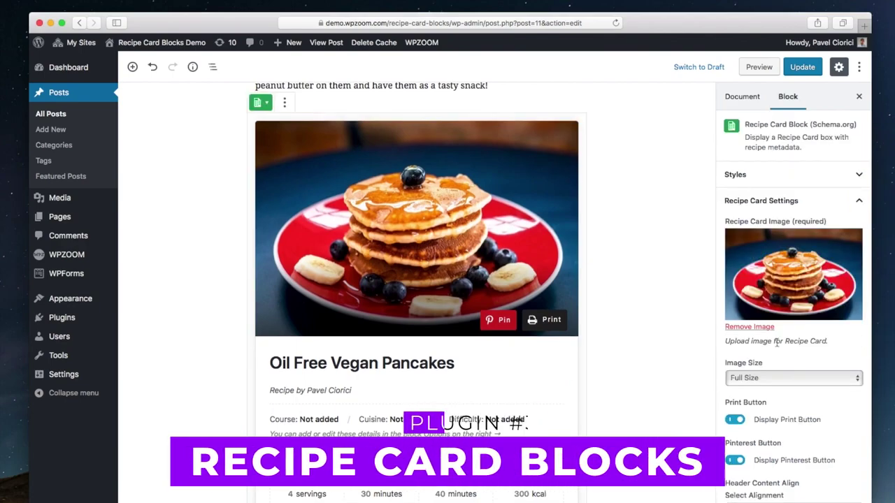
pyautogui.scroll(-8, 761, 349)
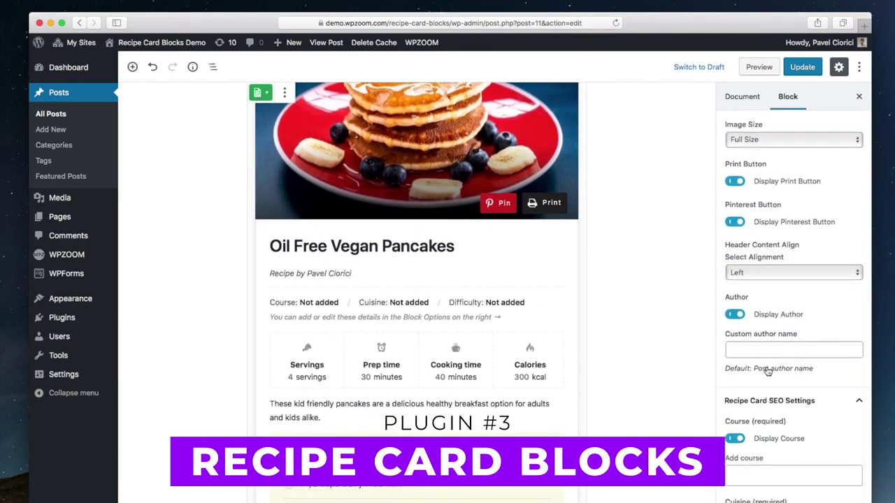
pyautogui.write('Break')
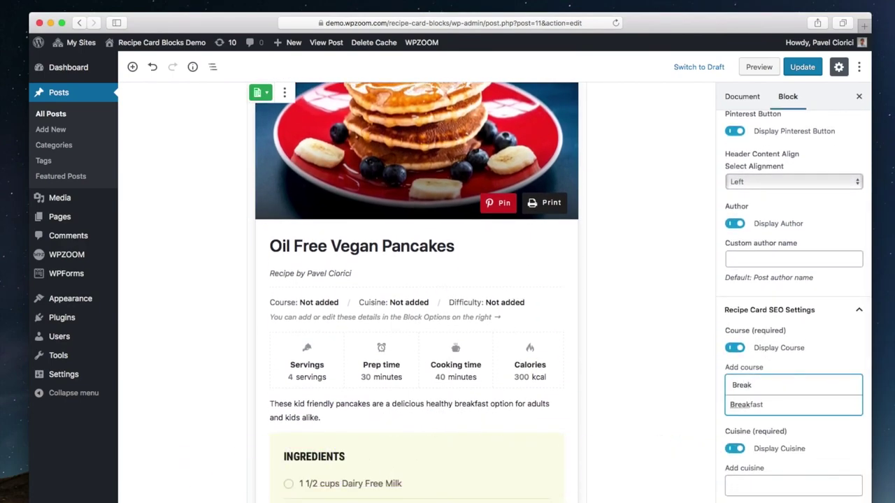
pyautogui.click(771, 404)
pyautogui.scroll(-1, 771, 396)
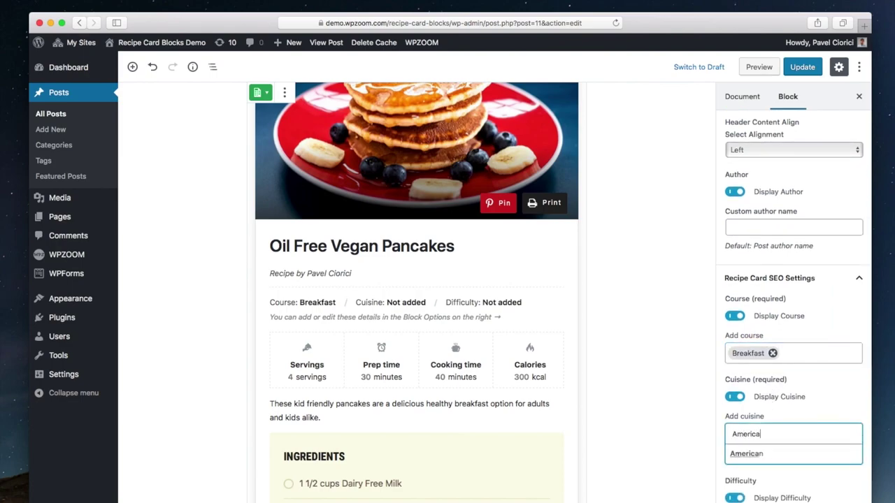
pyautogui.press('Return')
# - Toggle Display Calories off and back on so 350 kcal stays on the card
pyautogui.scroll(-1, 769, 481)
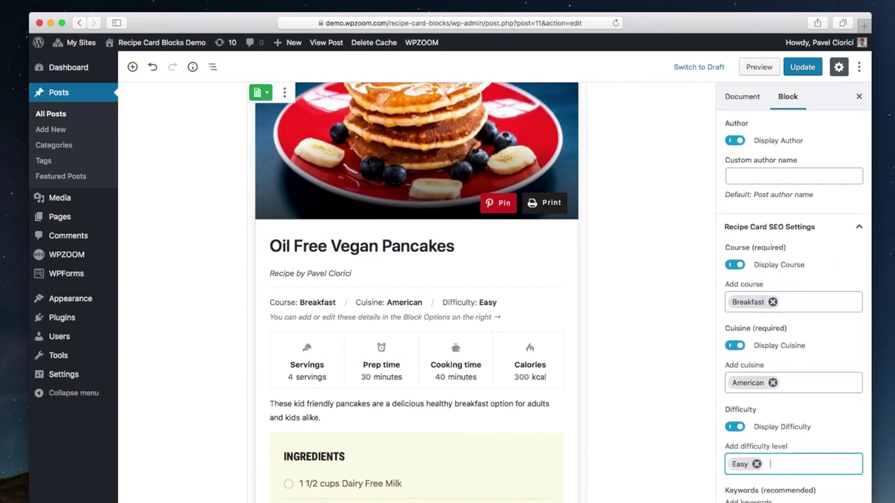
pyautogui.scroll(-4, 785, 423)
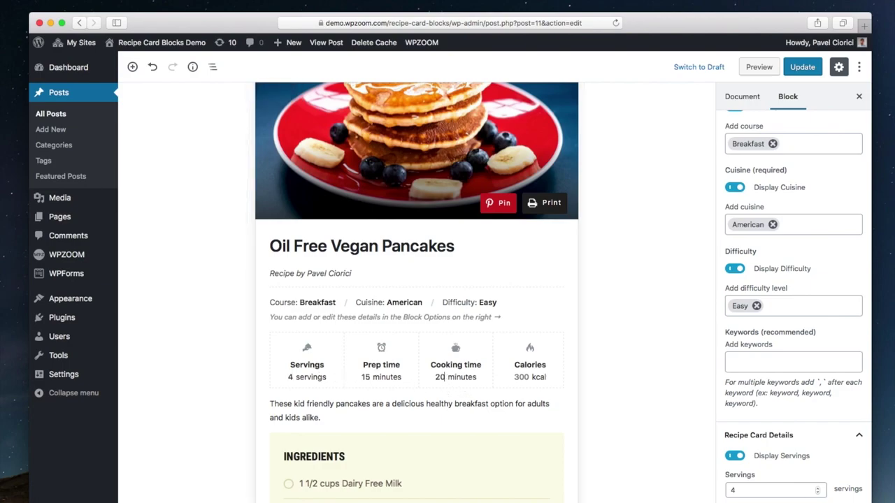
pyautogui.scroll(-3, 761, 391)
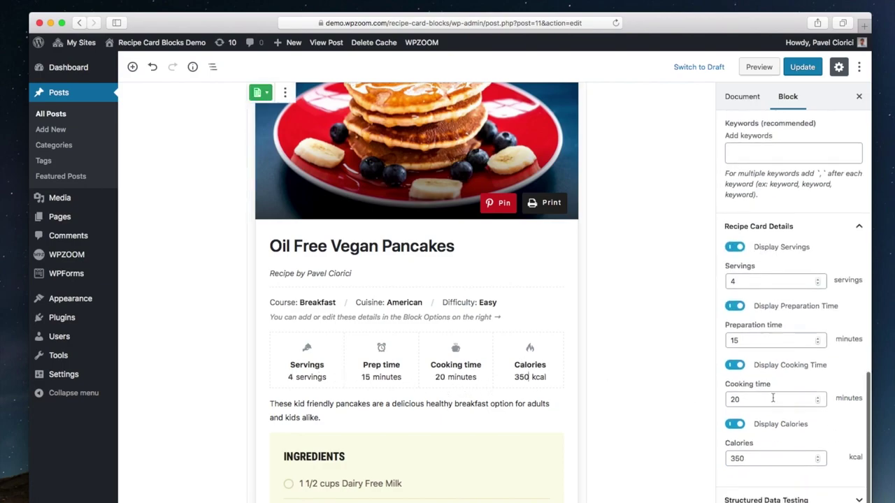
pyautogui.click(735, 424)
pyautogui.click(734, 461)
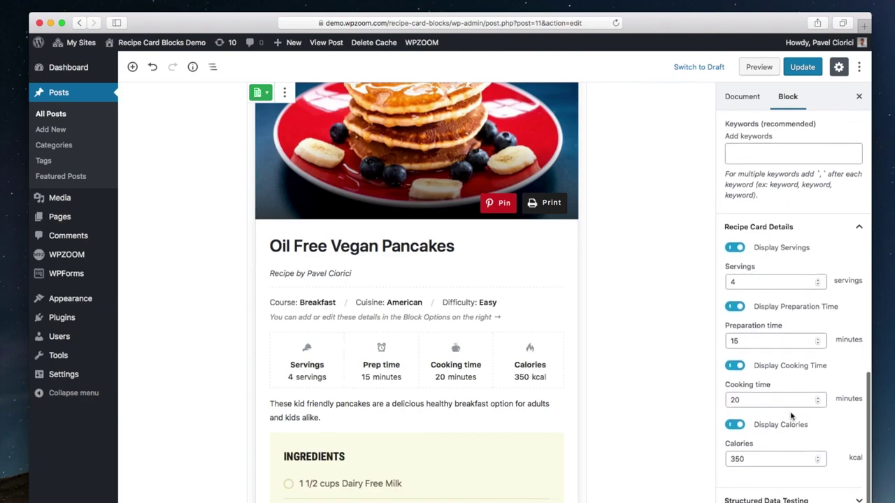
# - Try center and right header alignment, then return the card header to left
pyautogui.scroll(10, 769, 350)
pyautogui.click(763, 284)
pyautogui.click(759, 294)
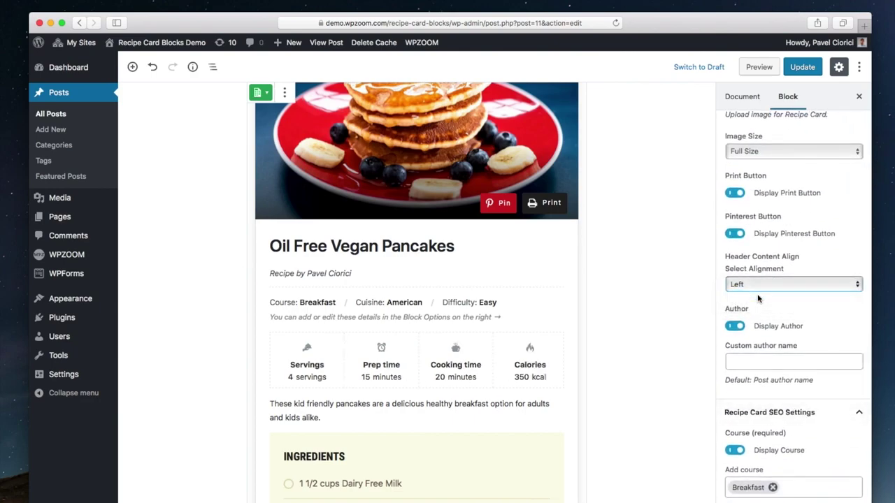
pyautogui.click(761, 284)
pyautogui.click(758, 295)
pyautogui.click(759, 283)
pyautogui.click(759, 264)
pyautogui.scroll(8, 759, 284)
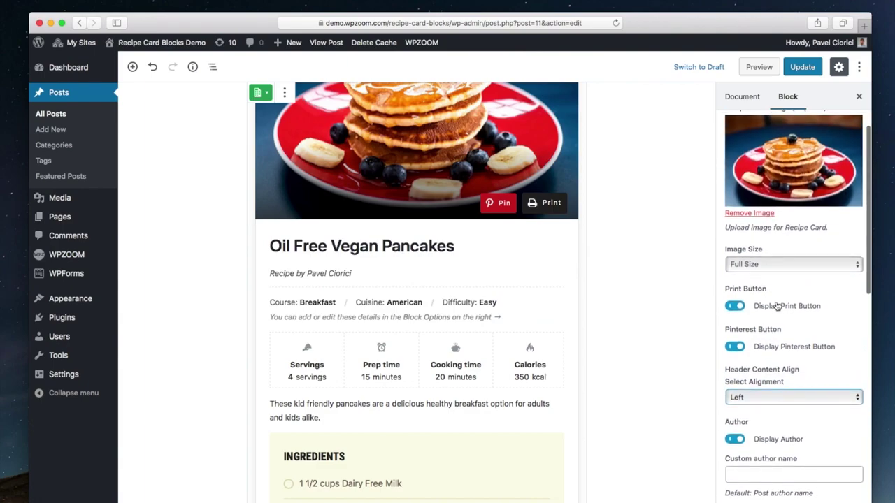
# - Switch the recipe card to the New Design style and scroll to Directions
pyautogui.click(824, 225)
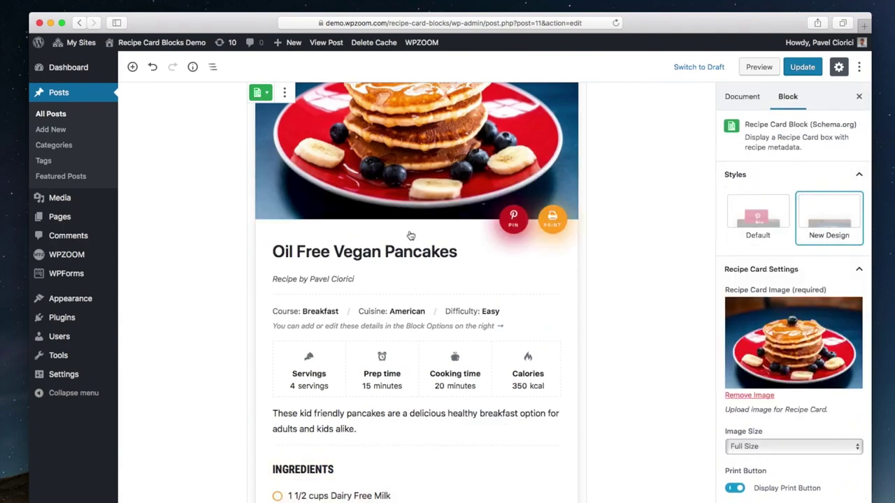
pyautogui.scroll(-10, 394, 279)
pyautogui.scroll(3, 395, 196)
pyautogui.scroll(1, 395, 197)
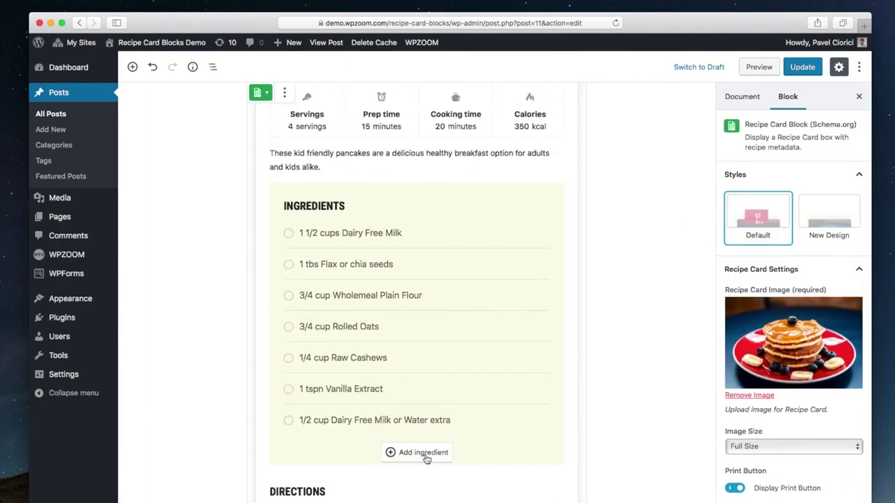
pyautogui.scroll(-6, 431, 435)
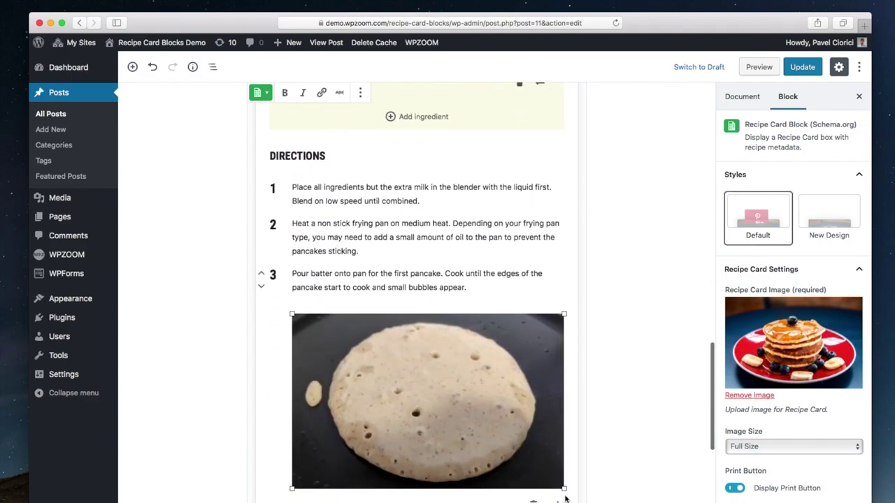
# - Shrink the step-3 pancake photo by dragging its corner handle inward
pyautogui.moveTo(564, 488); pyautogui.dragTo(393, 379)
pyautogui.scroll(-3, 412, 409)
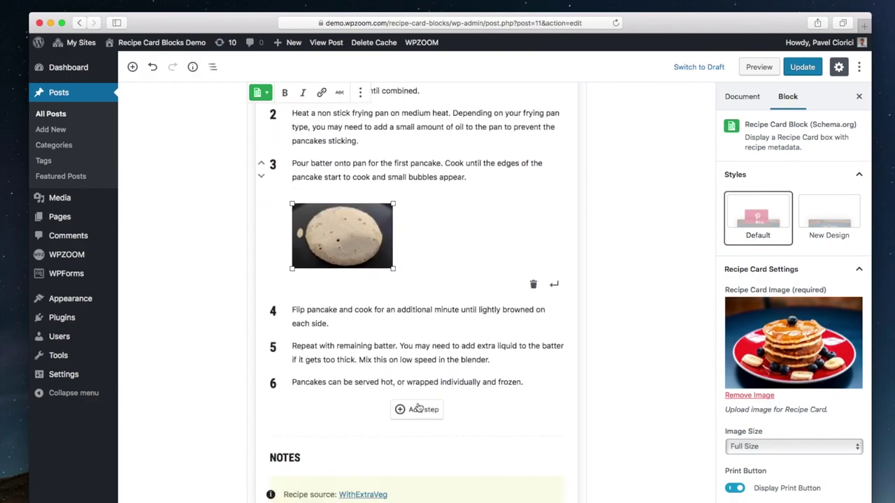
pyautogui.scroll(-5, 761, 396)
pyautogui.scroll(-15, 760, 396)
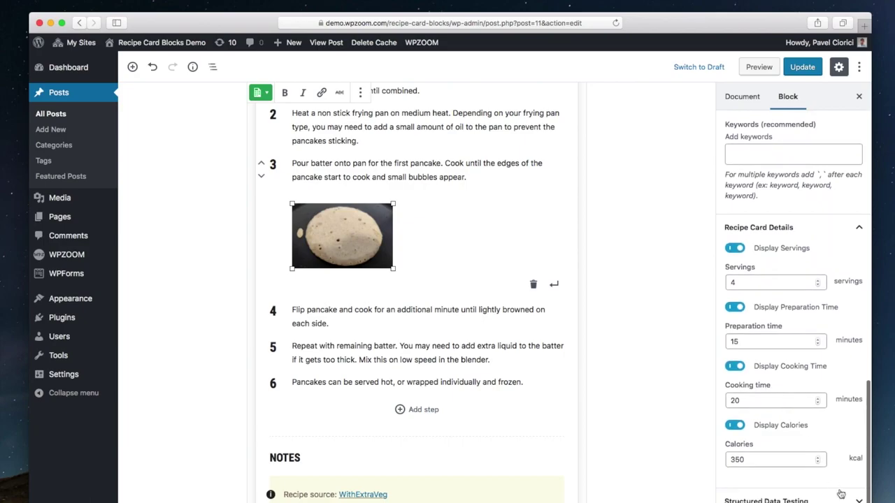
pyautogui.scroll(-5, 819, 401)
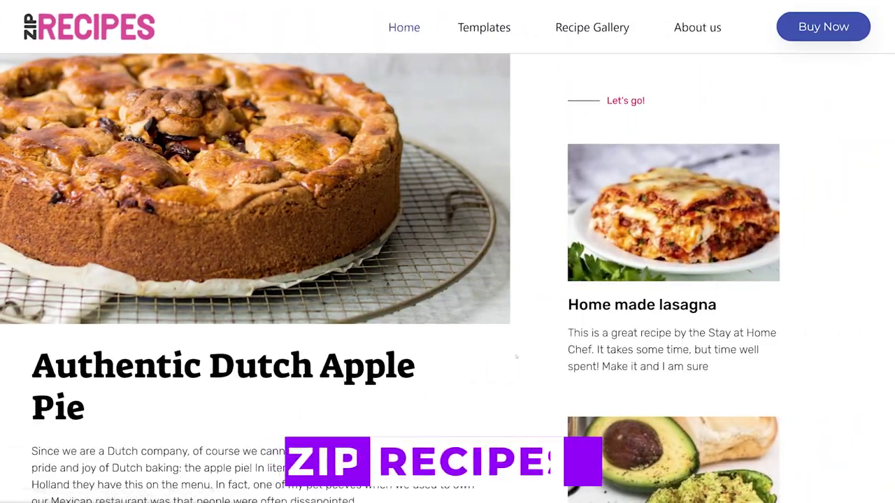
# - Scroll the Zip Recipes homepage posts to the Pasta with garlic and shrimps recipe
pyautogui.scroll(-6, 470, 293)
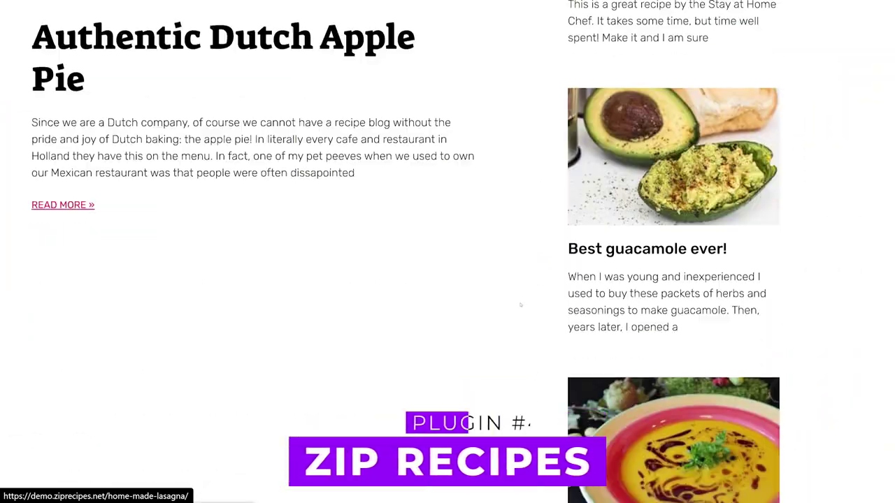
pyautogui.scroll(-15, 470, 292)
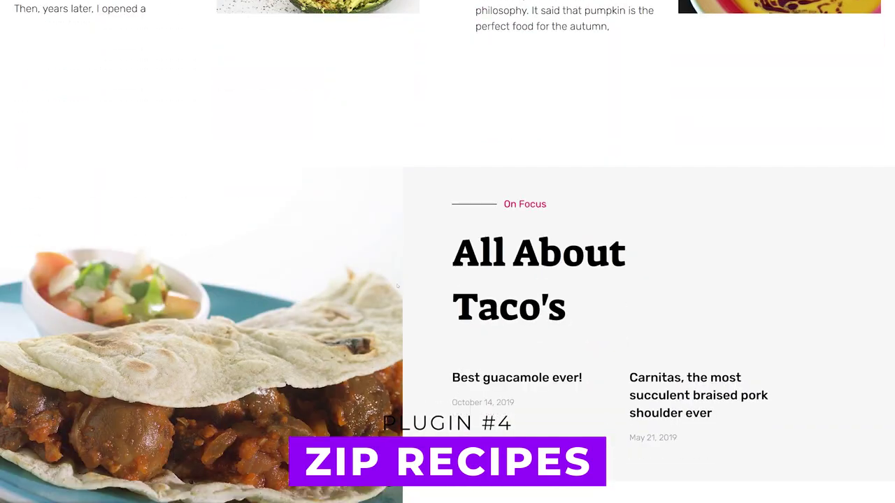
pyautogui.scroll(-17, 577, 297)
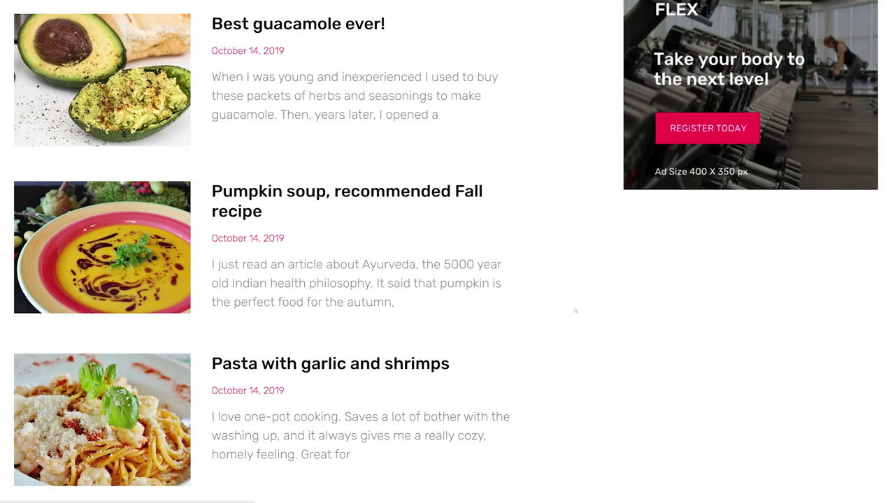
pyautogui.scroll(7, 618, 343)
pyautogui.scroll(-2, 116, 277)
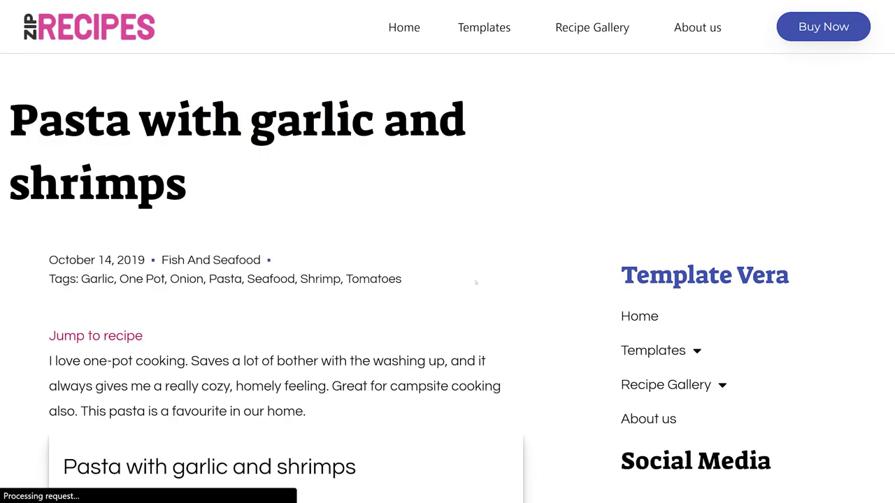
# - Review the pasta recipe card, ingredients, Nutrition Facts and Tags, then scroll back up
pyautogui.scroll(-2, 543, 267)
pyautogui.scroll(-3, 137, 265)
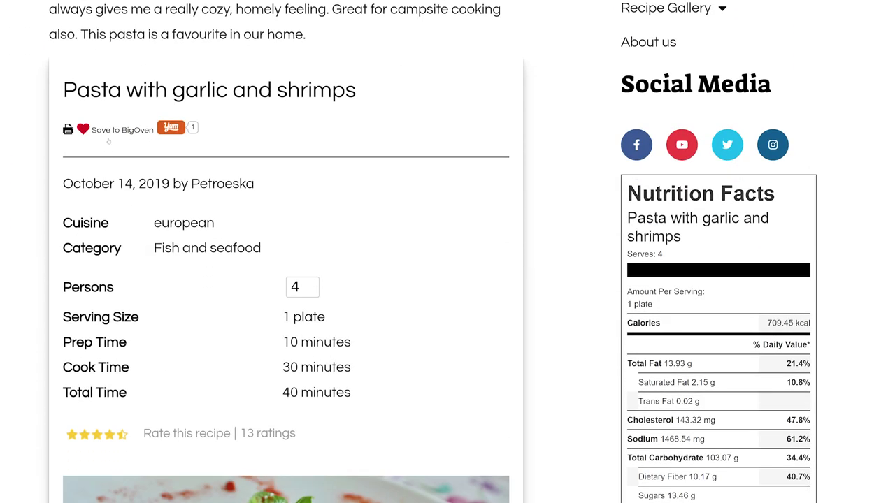
pyautogui.scroll(-12, 109, 141)
pyautogui.scroll(3, 108, 141)
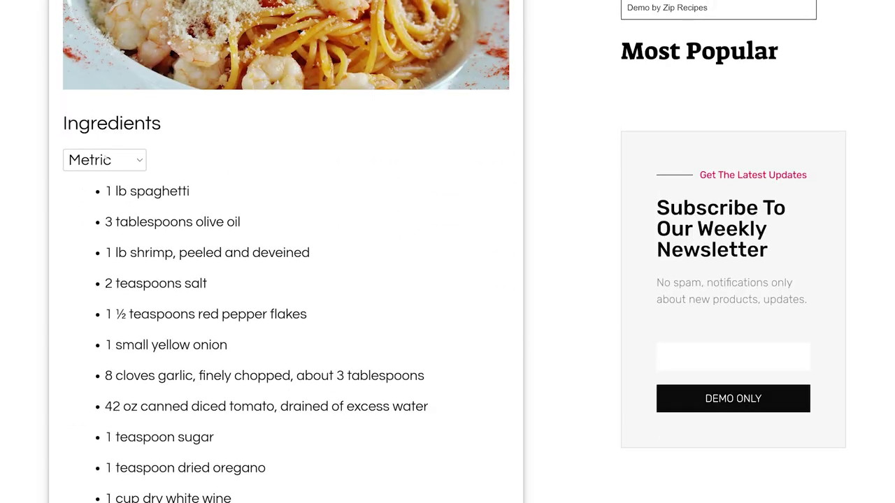
pyautogui.scroll(-18, 286, 233)
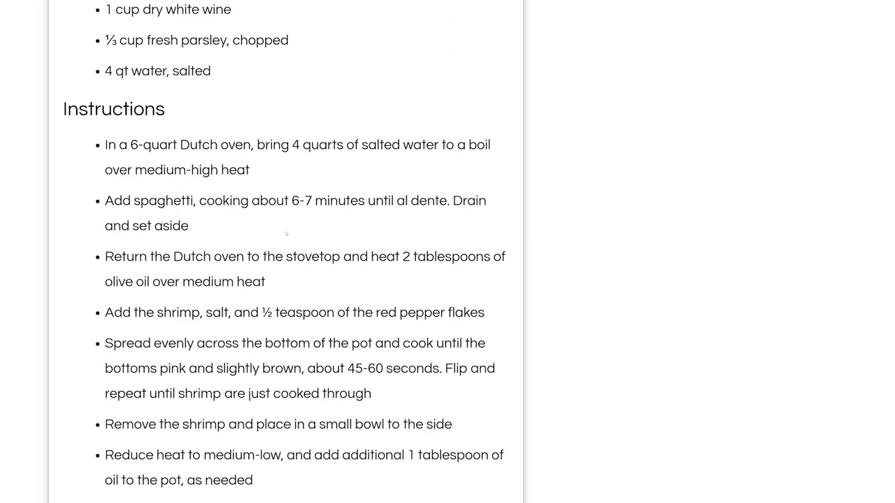
pyautogui.scroll(-2, 258, 284)
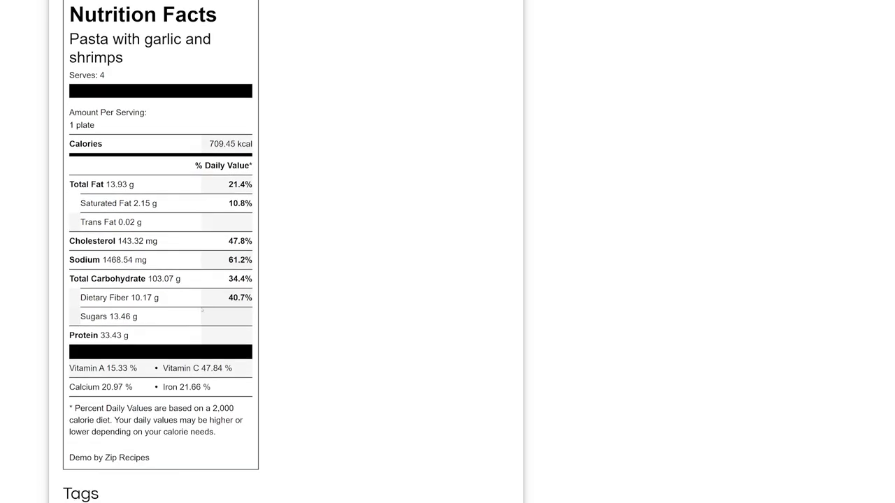
pyautogui.scroll(-3, 132, 344)
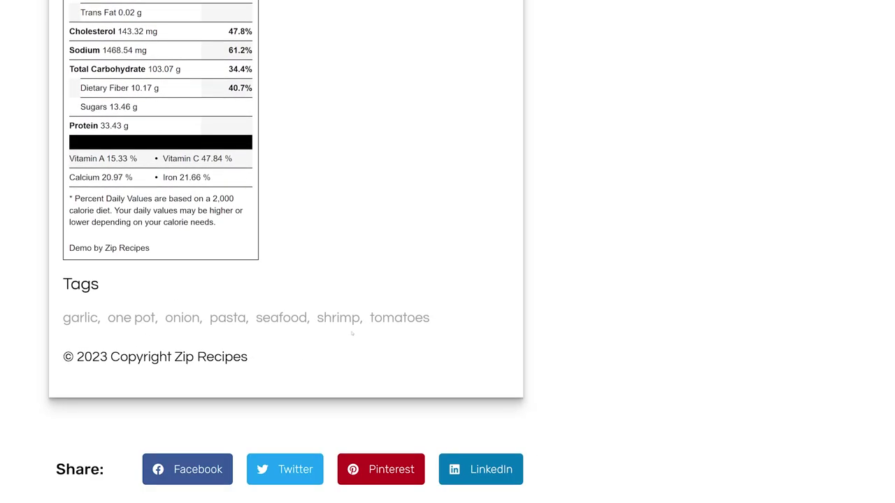
pyautogui.scroll(-5, 352, 333)
pyautogui.scroll(11, 510, 391)
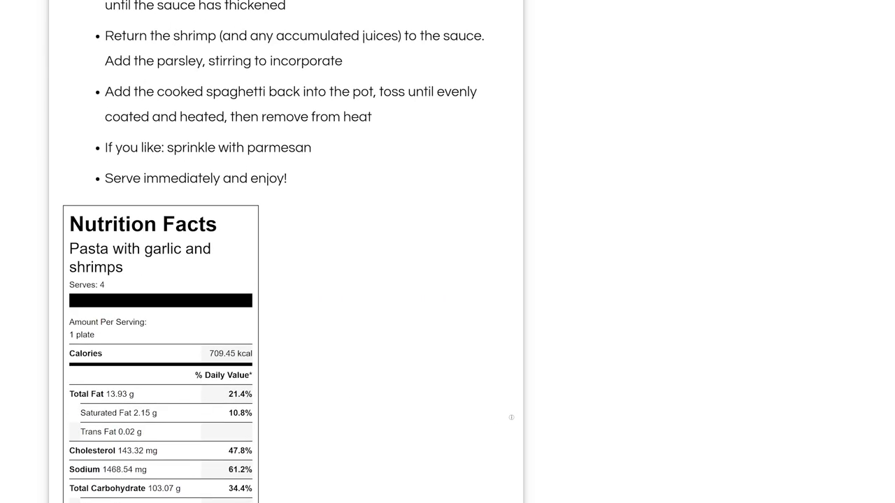
pyautogui.scroll(15, 511, 418)
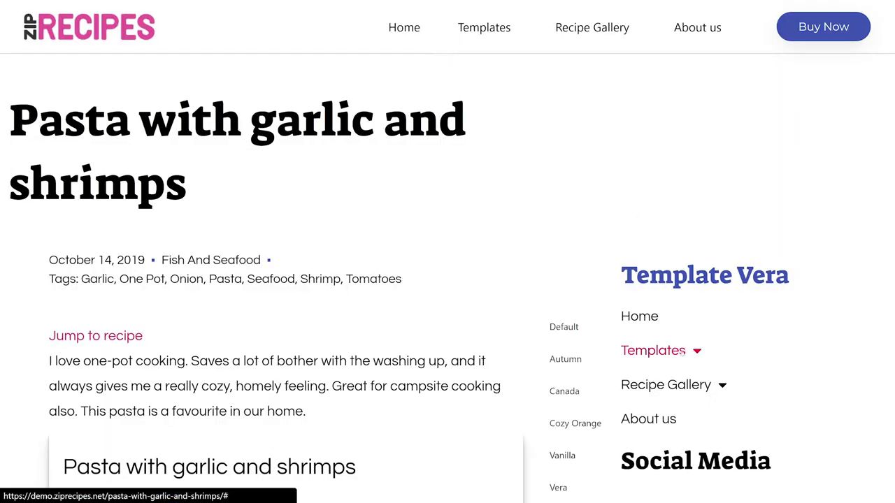
# - Scroll the Plum cake post down to its Ingredients list
pyautogui.scroll(-2, 559, 322)
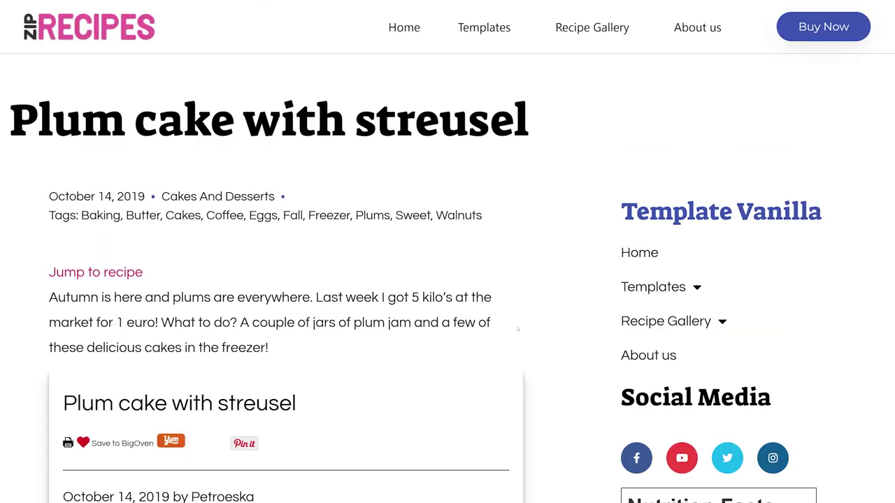
pyautogui.scroll(-15, 522, 316)
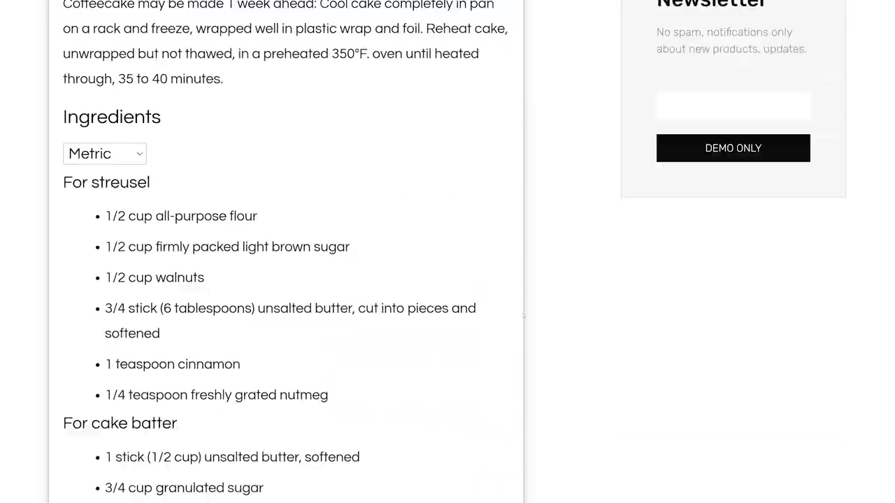
pyautogui.scroll(-20, 523, 316)
pyautogui.scroll(20, 545, 364)
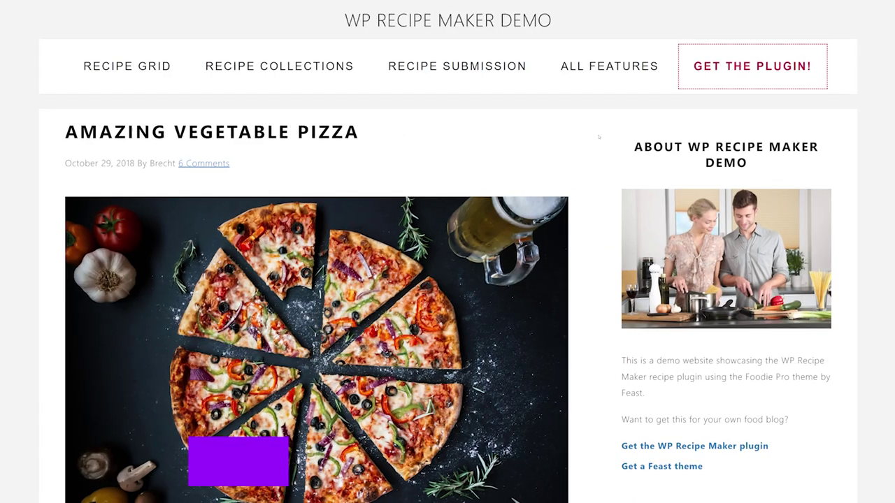
pyautogui.scroll(-1, 599, 138)
# - Open the Chicken Salad post and jump to its recipe card
pyautogui.scroll(-17, 675, 192)
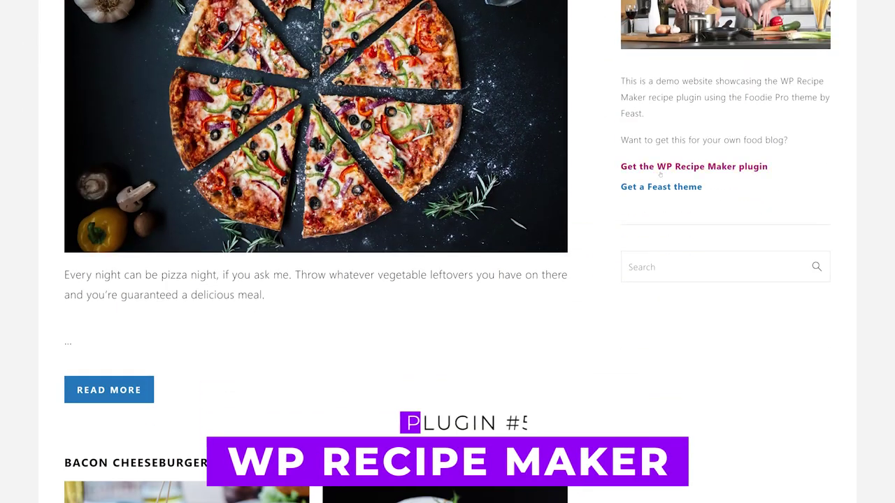
pyautogui.scroll(3, 684, 202)
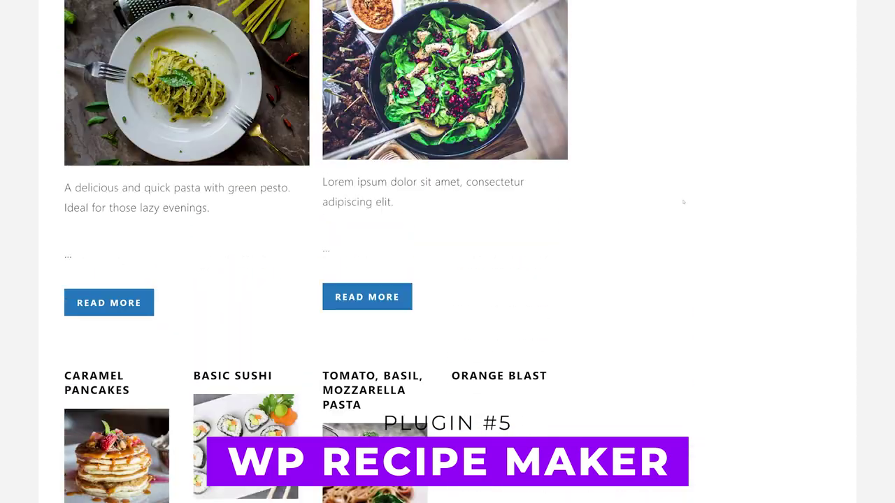
pyautogui.click(358, 389)
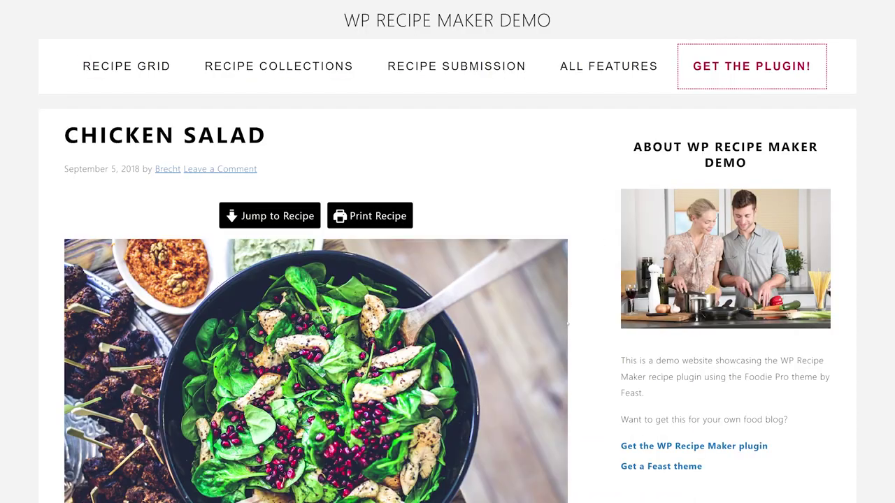
pyautogui.scroll(-5, 601, 305)
pyautogui.scroll(-6, 601, 305)
pyautogui.scroll(10, 600, 305)
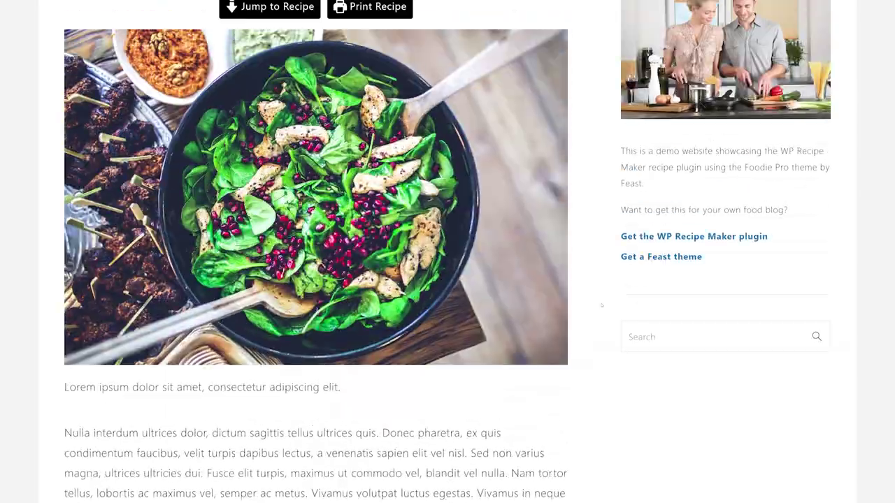
pyautogui.click(297, 214)
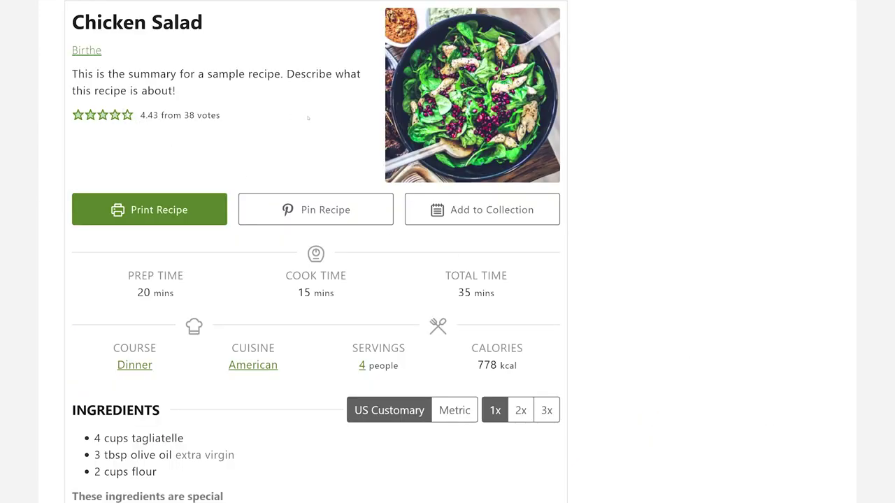
# - Switch the Chicken Salad ingredients to Metric, then back to US Customary
pyautogui.scroll(-3, 308, 118)
pyautogui.scroll(2, 447, 180)
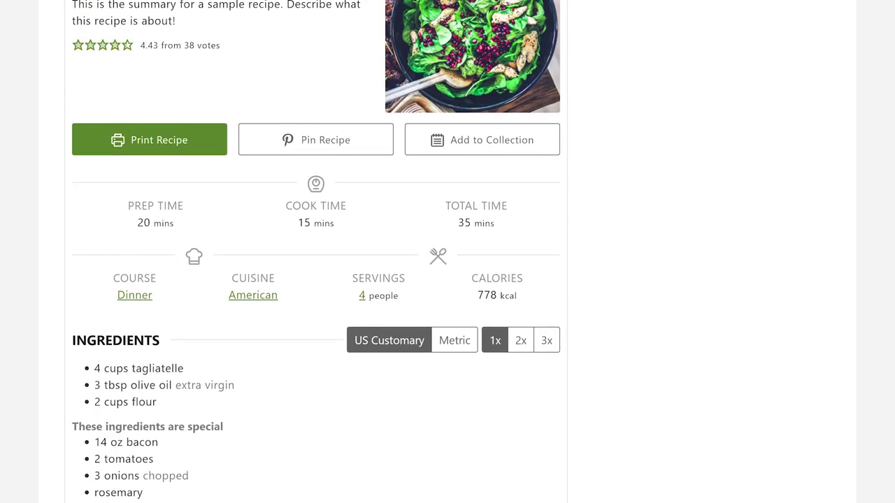
pyautogui.scroll(-1, 493, 273)
pyautogui.click(459, 263)
pyautogui.click(424, 269)
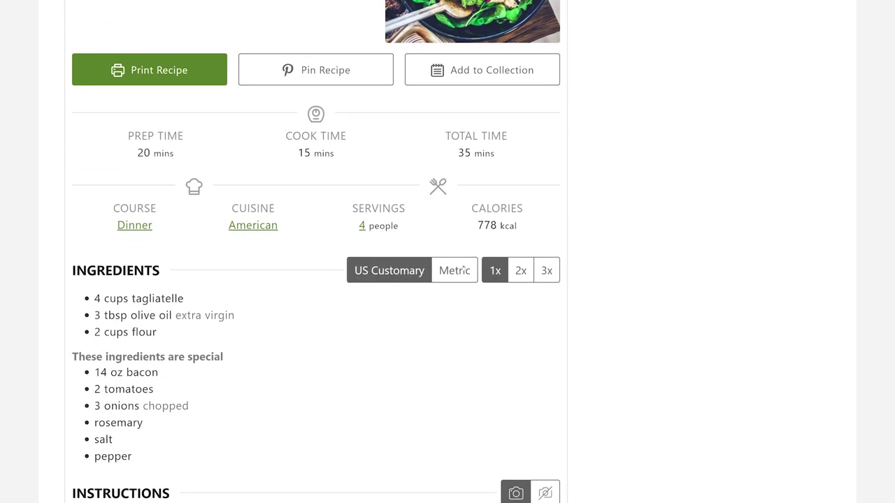
# - Hide the instruction photos, then show them again
pyautogui.scroll(-4, 501, 271)
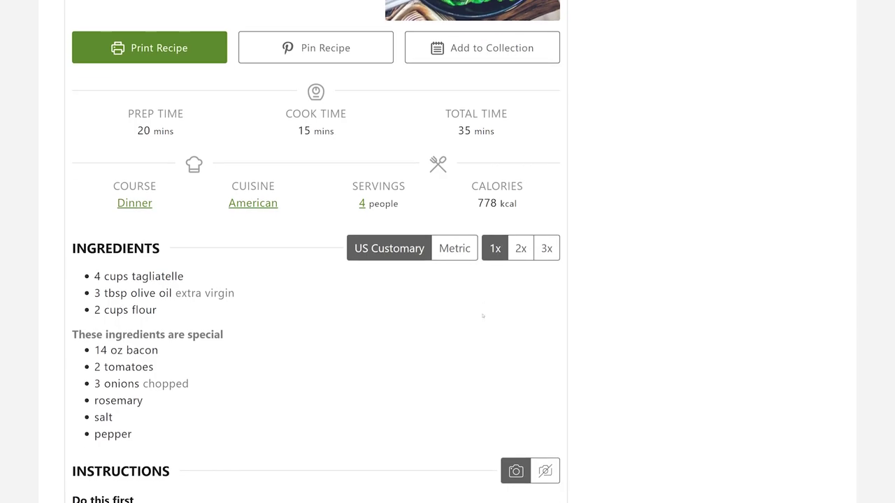
pyautogui.click(545, 213)
pyautogui.click(515, 214)
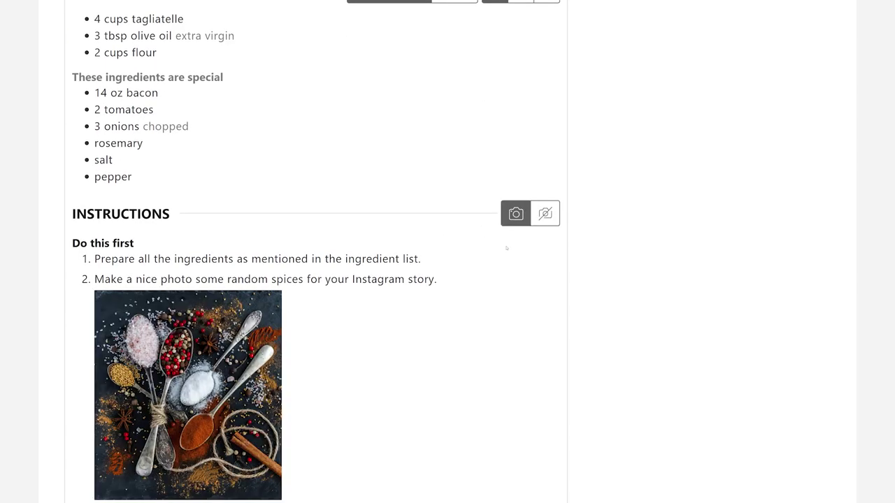
# - Browse down to the Recipe Submission form
pyautogui.scroll(-6, 490, 258)
pyautogui.scroll(-3, 210, 272)
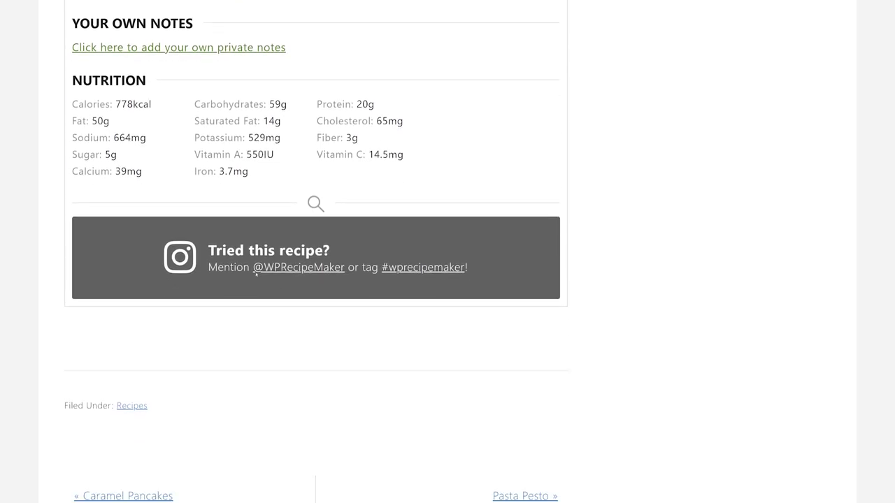
pyautogui.scroll(20, 647, 318)
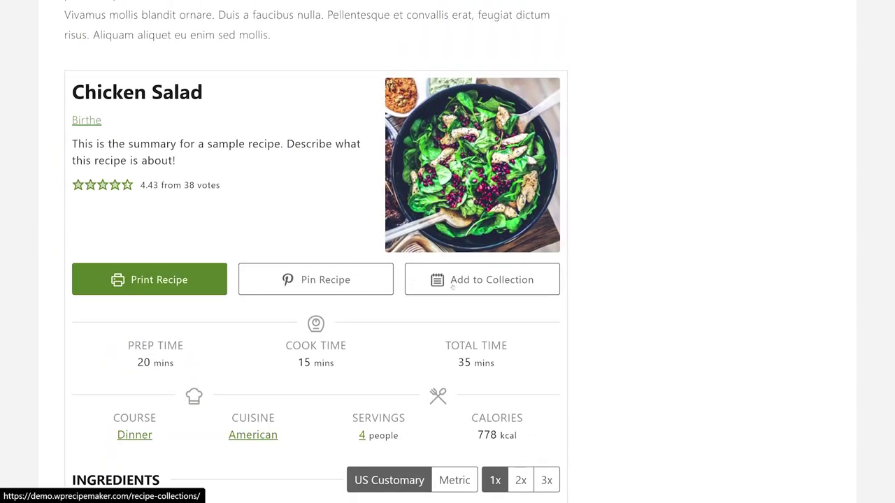
pyautogui.scroll(10, 647, 319)
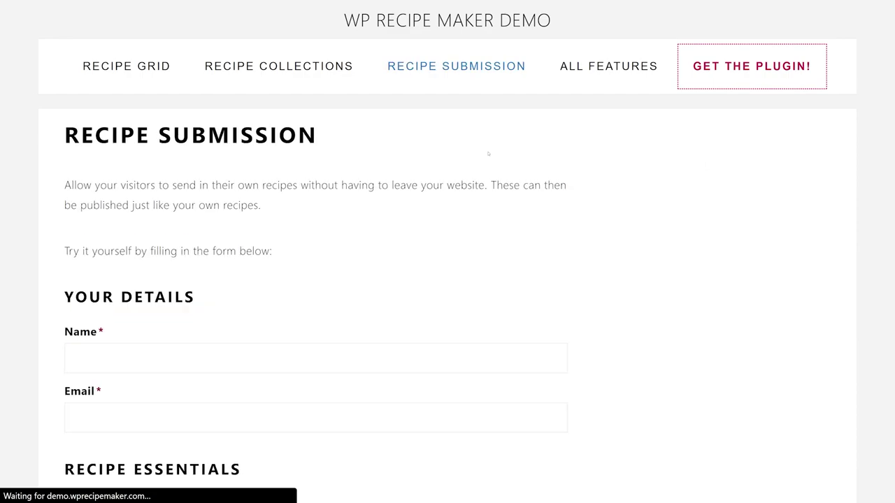
pyautogui.scroll(-5, 175, 225)
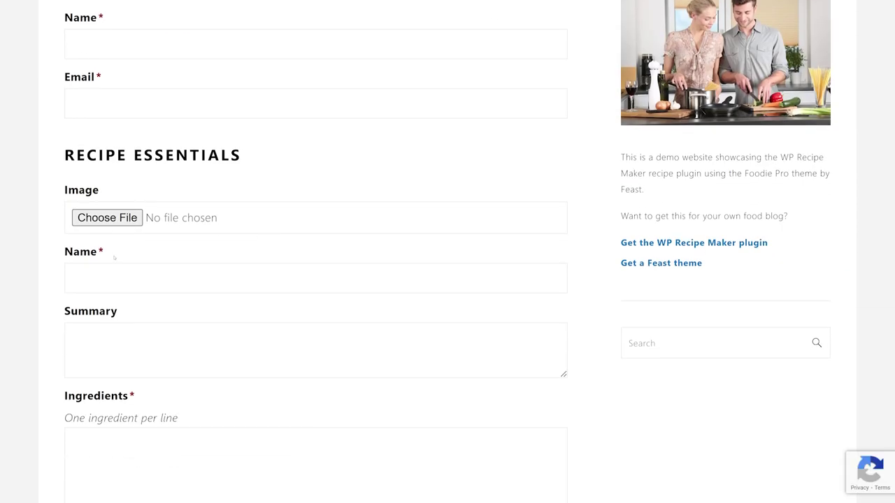
pyautogui.scroll(-10, 120, 260)
pyautogui.scroll(-3, 364, 274)
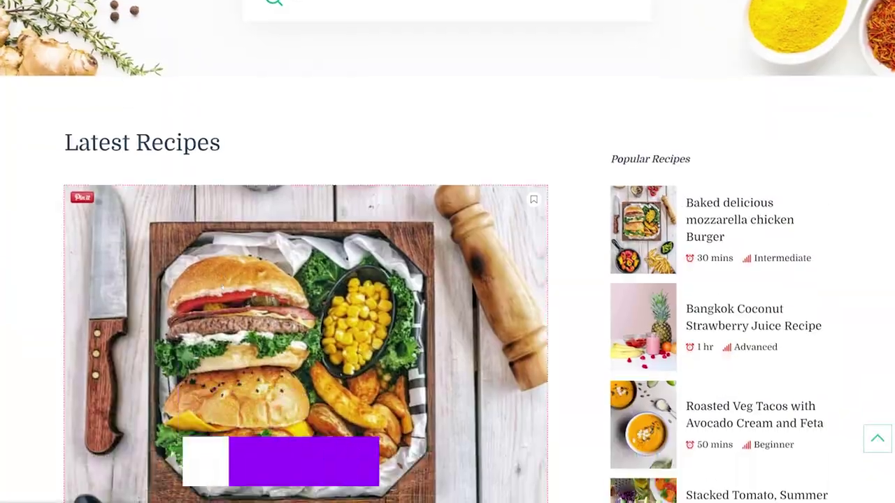
pyautogui.scroll(-4, 603, 352)
# - Scroll to the Ultimate Peanut Butter Cup Cake recipe and down to its Nutrition Facts
pyautogui.scroll(-6, 603, 352)
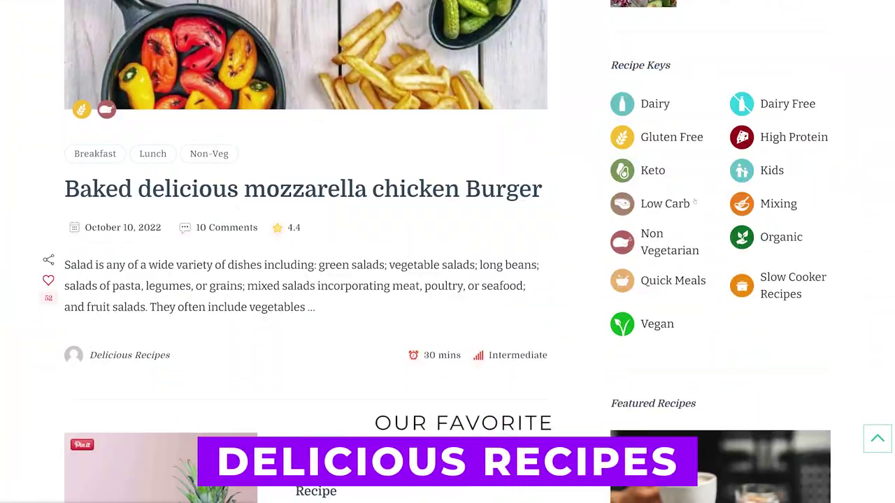
pyautogui.scroll(-13, 447, 252)
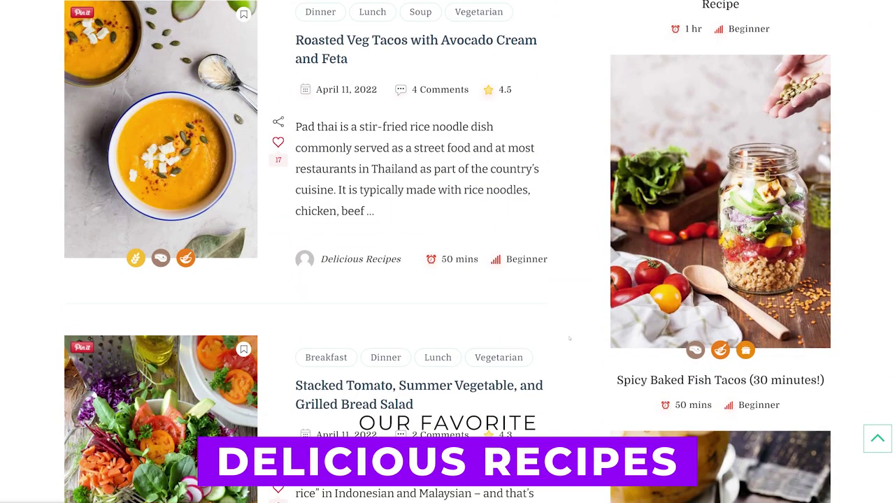
pyautogui.scroll(-3, 370, 239)
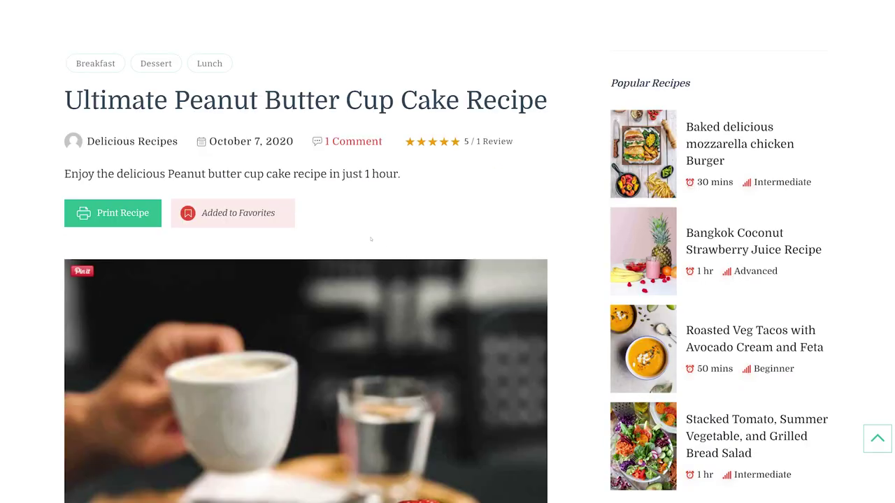
pyautogui.scroll(-10, 136, 218)
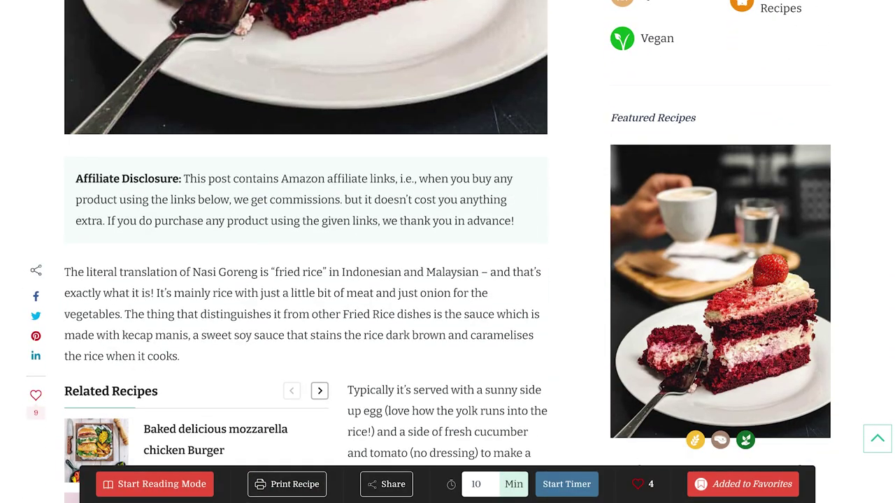
pyautogui.scroll(-14, 447, 251)
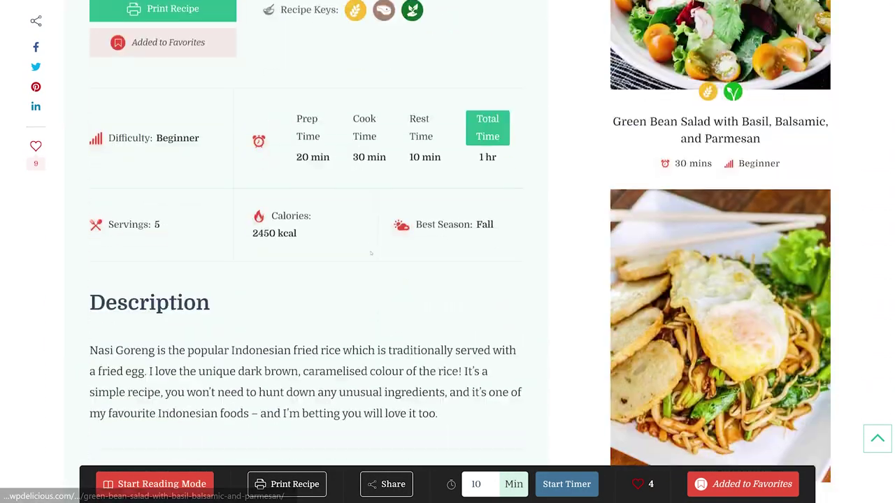
pyautogui.scroll(4, 447, 251)
pyautogui.scroll(-10, 378, 181)
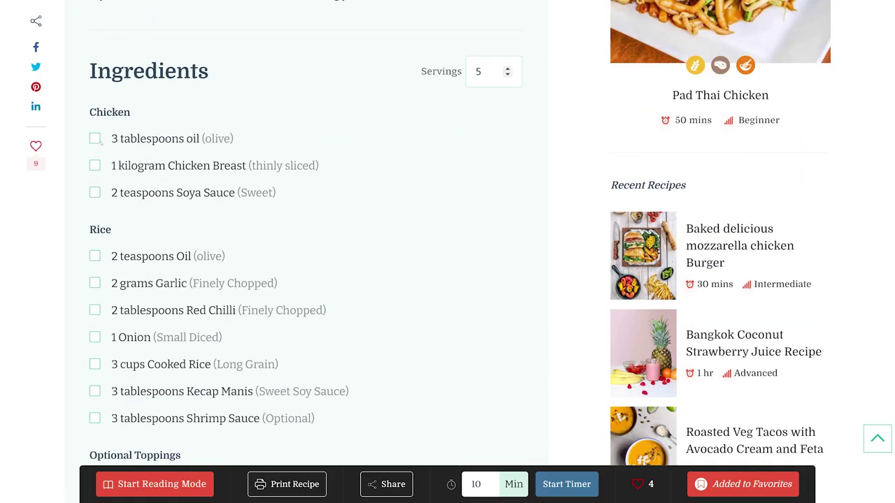
pyautogui.scroll(-13, 100, 168)
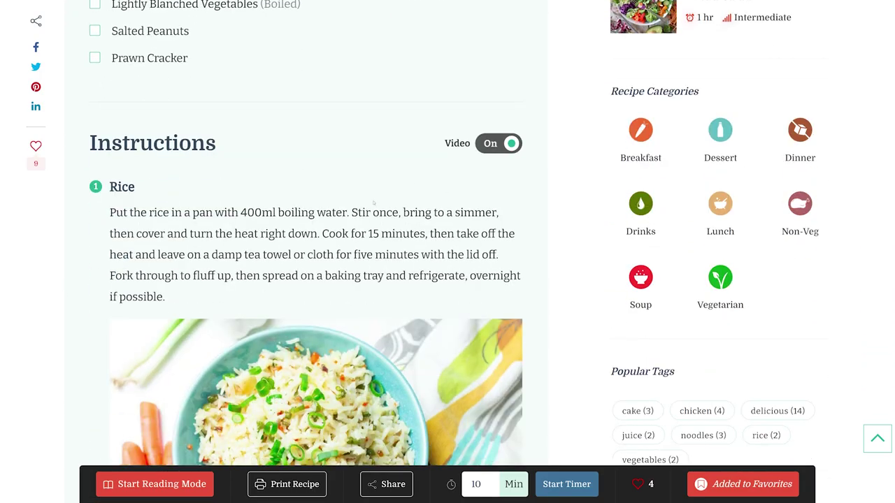
pyautogui.scroll(-20, 96, 315)
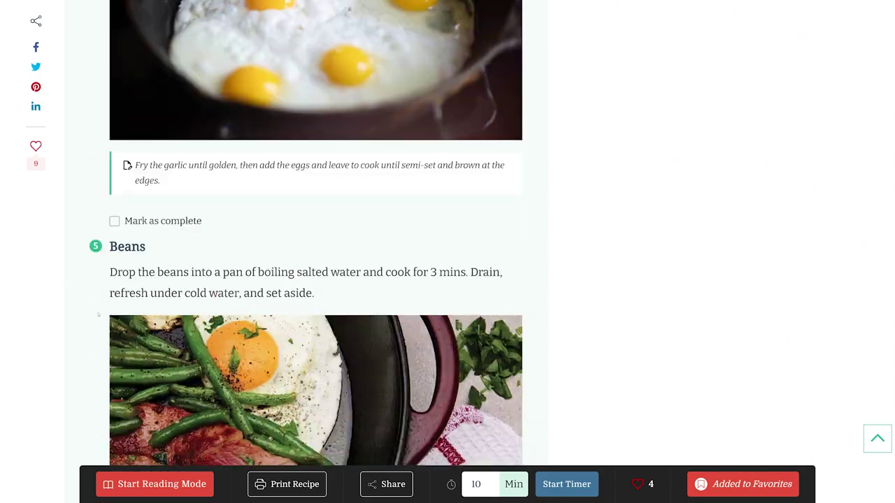
# - Scroll past the FAQ and social boxes to the reactions grid and User Reviews
pyautogui.scroll(-10, 338, 279)
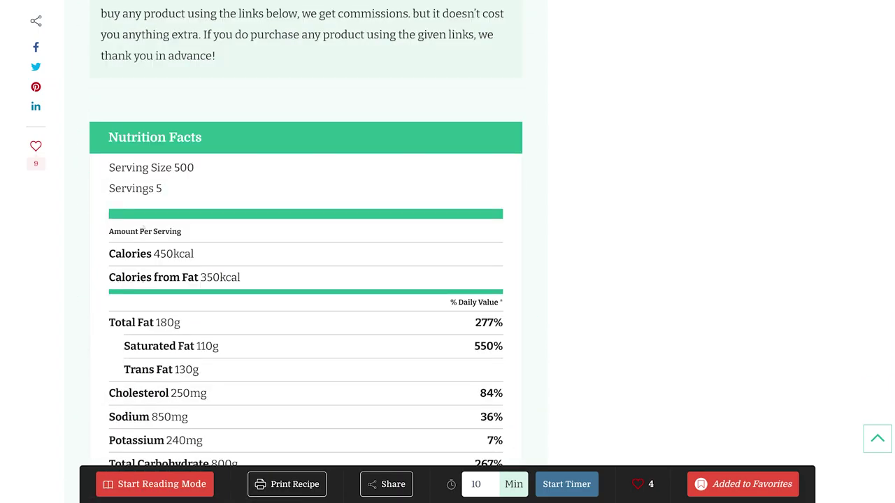
pyautogui.scroll(-20, 173, 203)
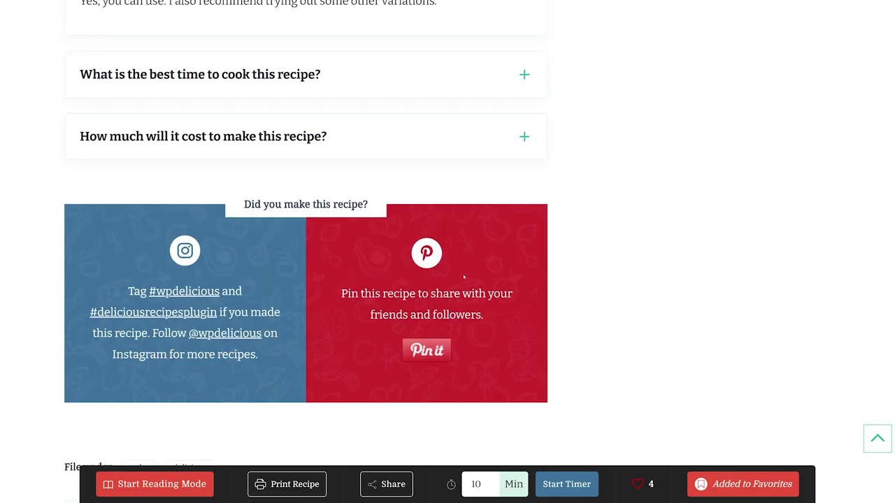
pyautogui.scroll(-7, 173, 203)
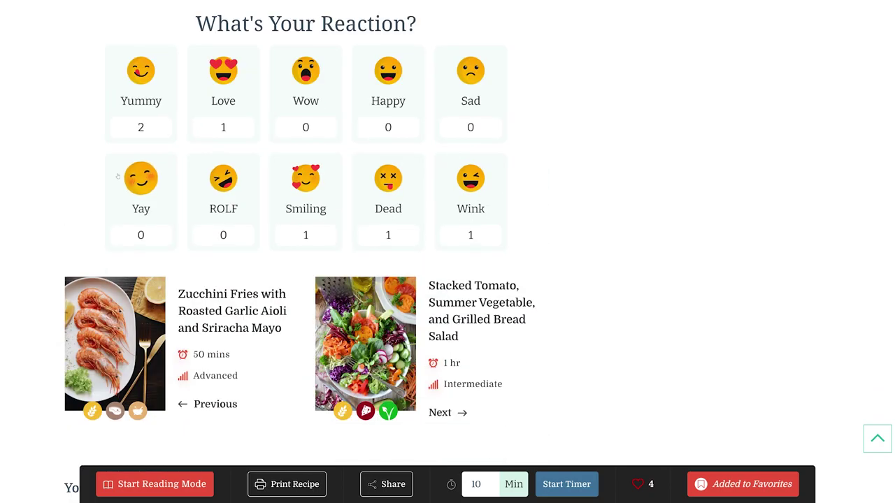
pyautogui.scroll(-15, 84, 215)
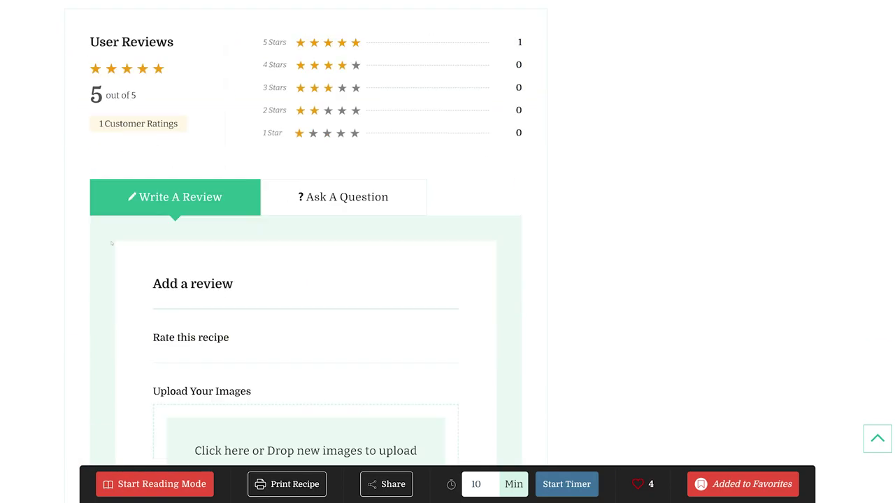